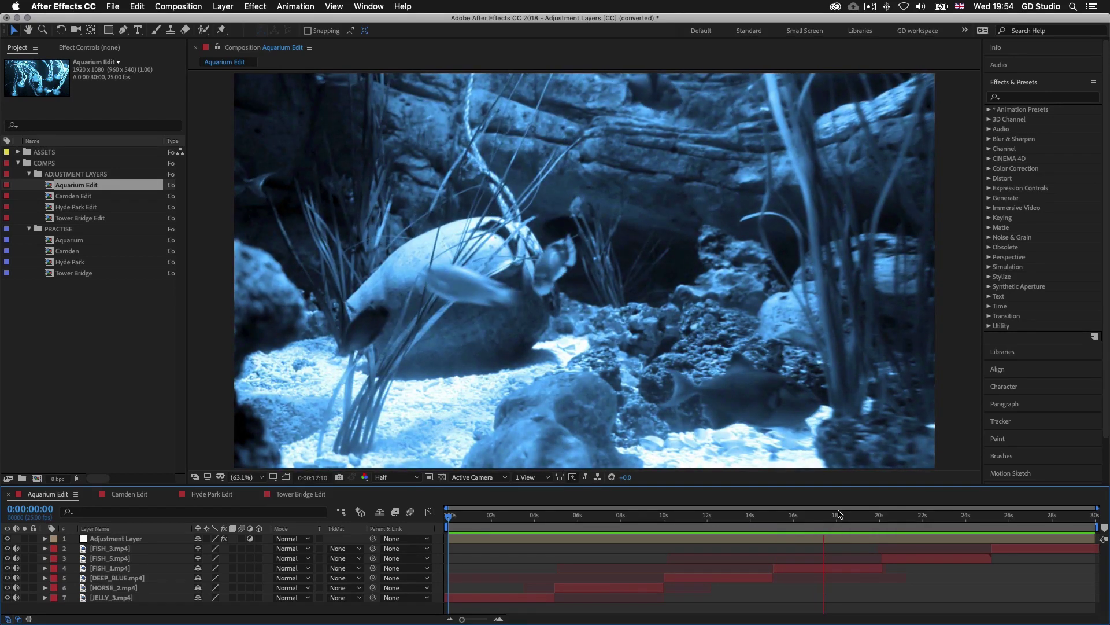
- Stop the Aquarium Edit preview and switch over to Finder
key("super+Tab")
key("super+Tab")
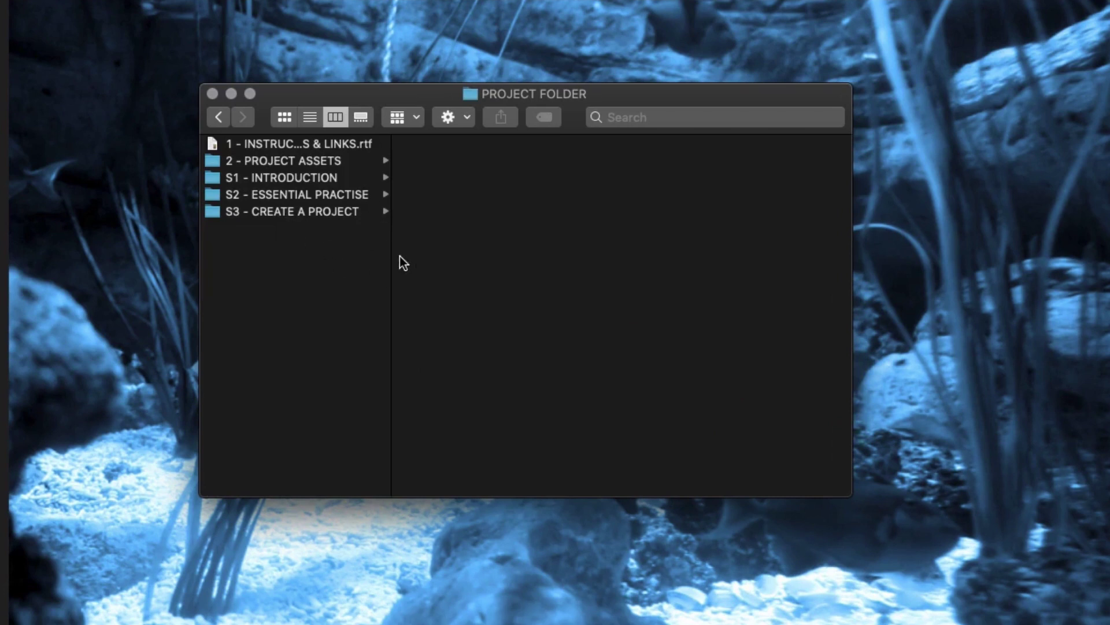
- Select Adjustment Layers [CC].aep in S2 - ESSENTIAL PRACTISE > 22 - Adjustment Layers > CC, then return to After Effects
left_click(334, 196)
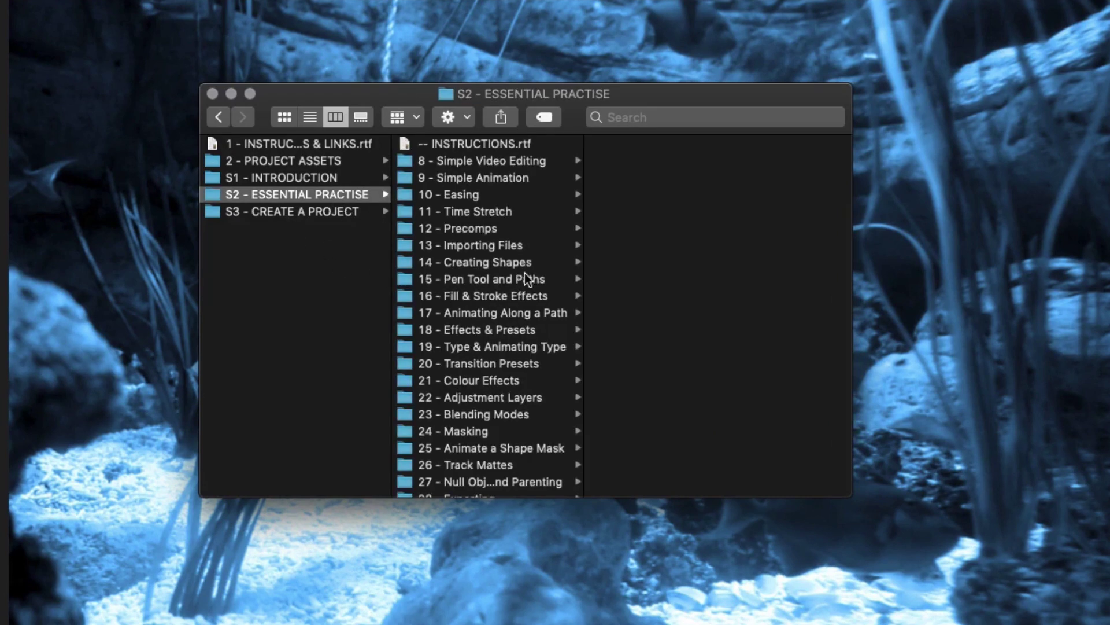
scroll(525, 273, "down", 1)
left_click(470, 392)
left_click(637, 162)
left_click(700, 145)
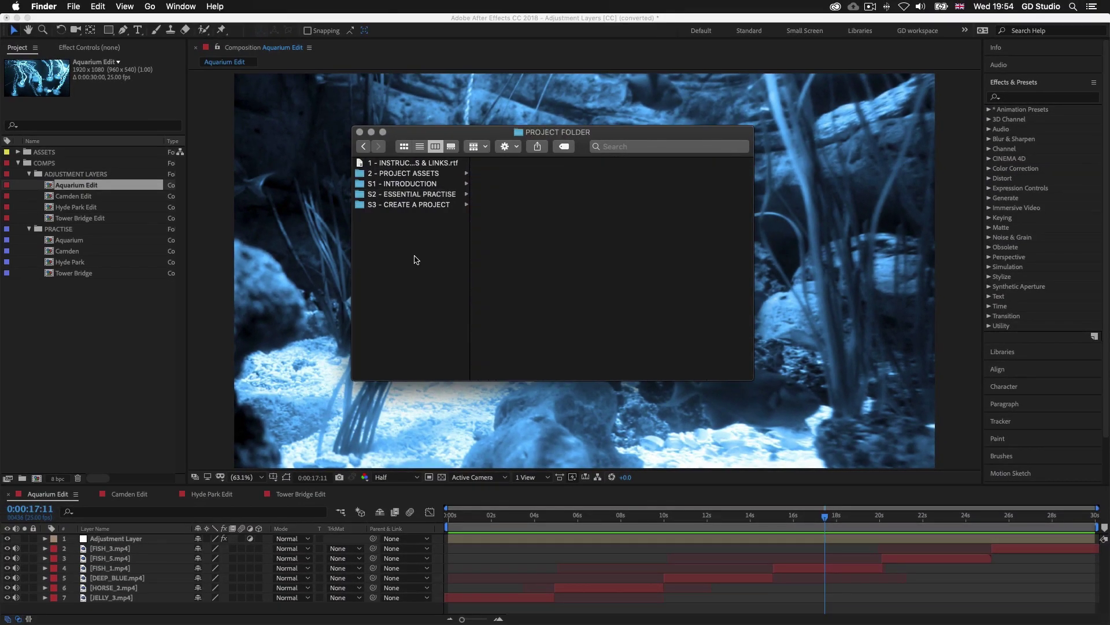
left_click(898, 327)
- Resume the Aquarium Edit preview to watch the blue grade on the later clips
key("space")
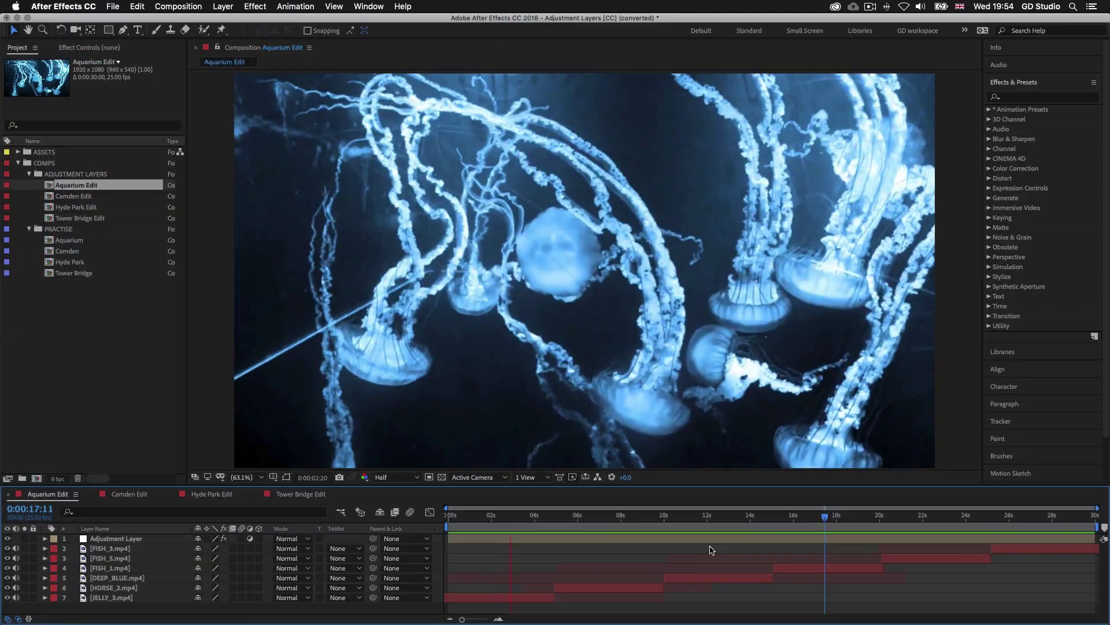
- Locate Adjustment Layers [CC].aep again in the CC folder via Finder, then return to After Effects
key("super+Tab")
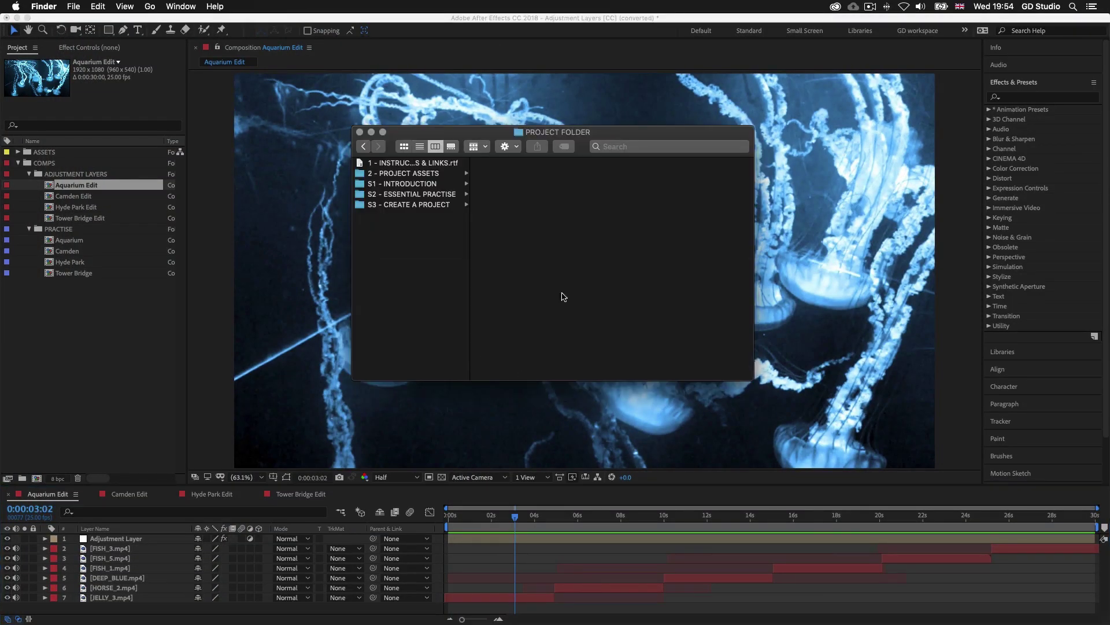
left_click(438, 198)
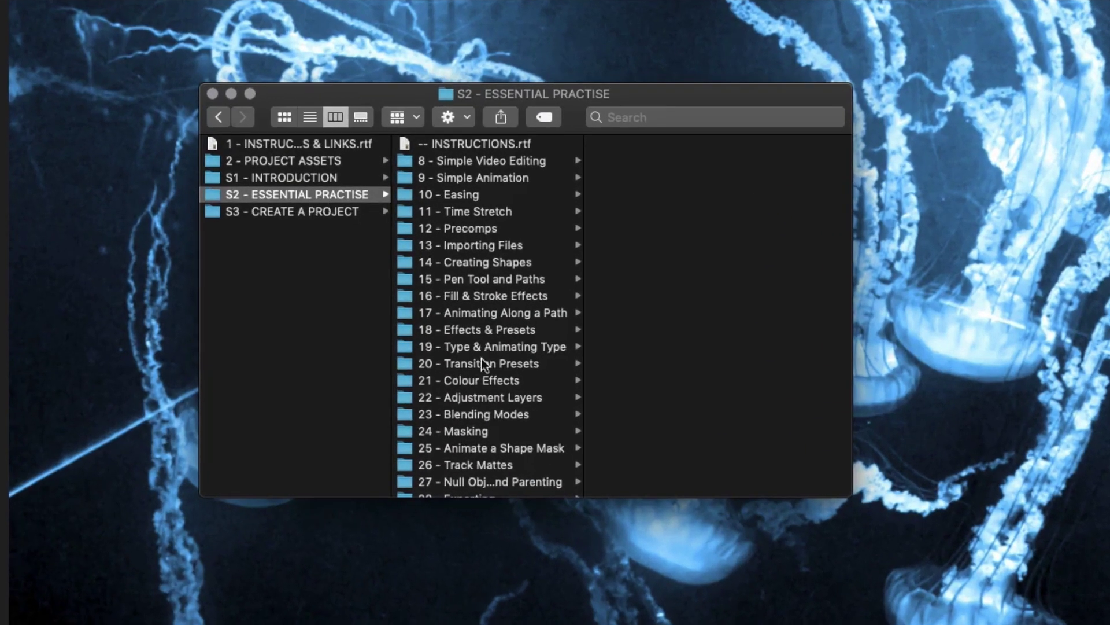
left_click(463, 398)
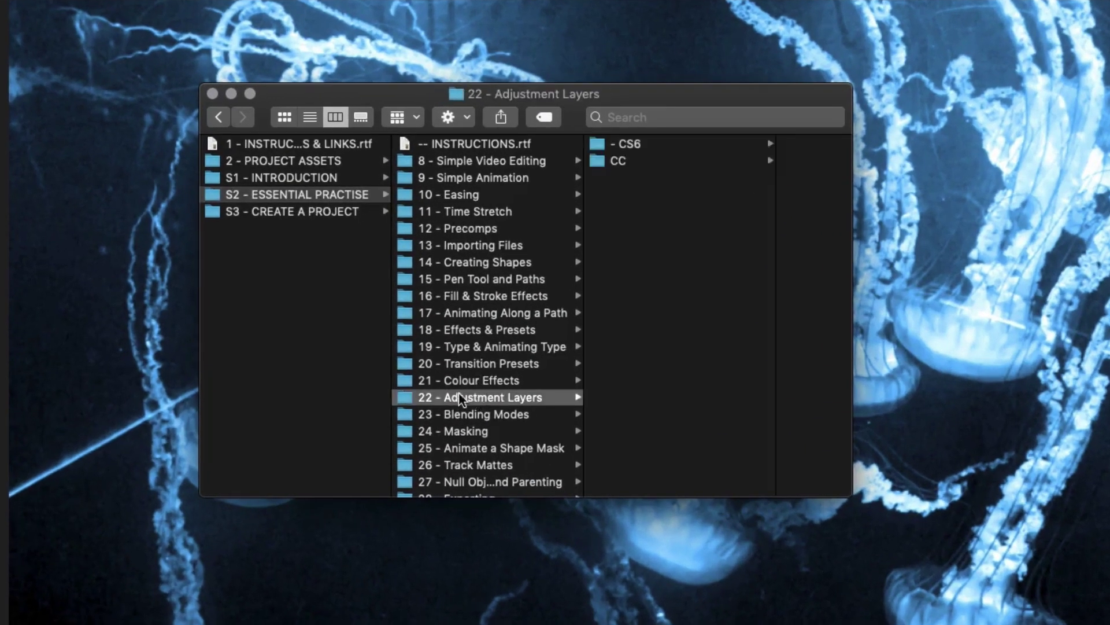
left_click(623, 167)
left_click(706, 143)
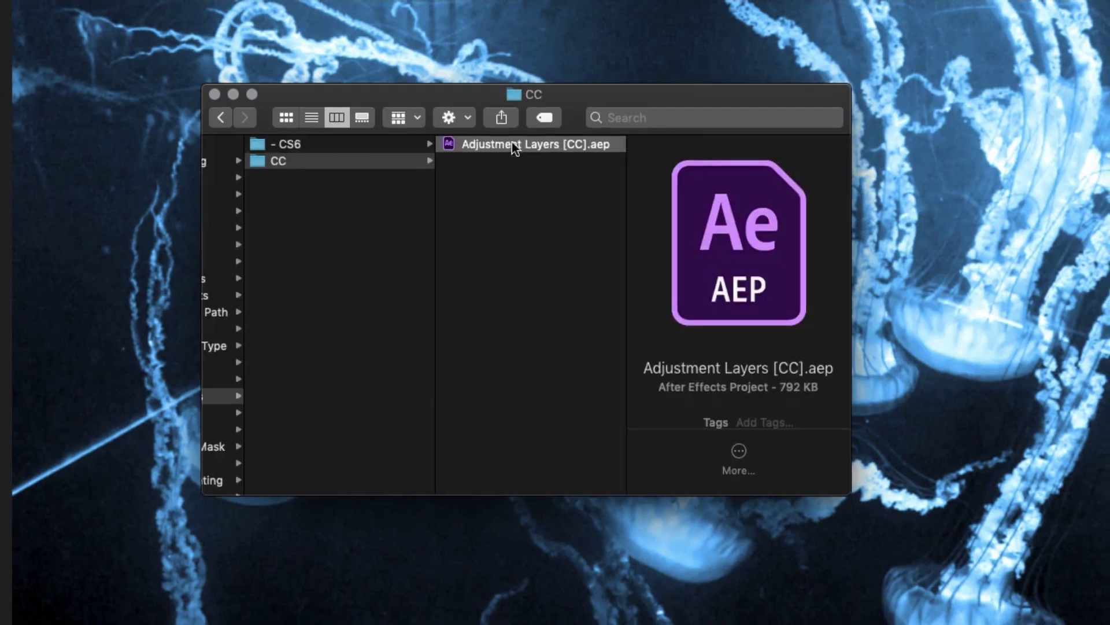
left_click(948, 298)
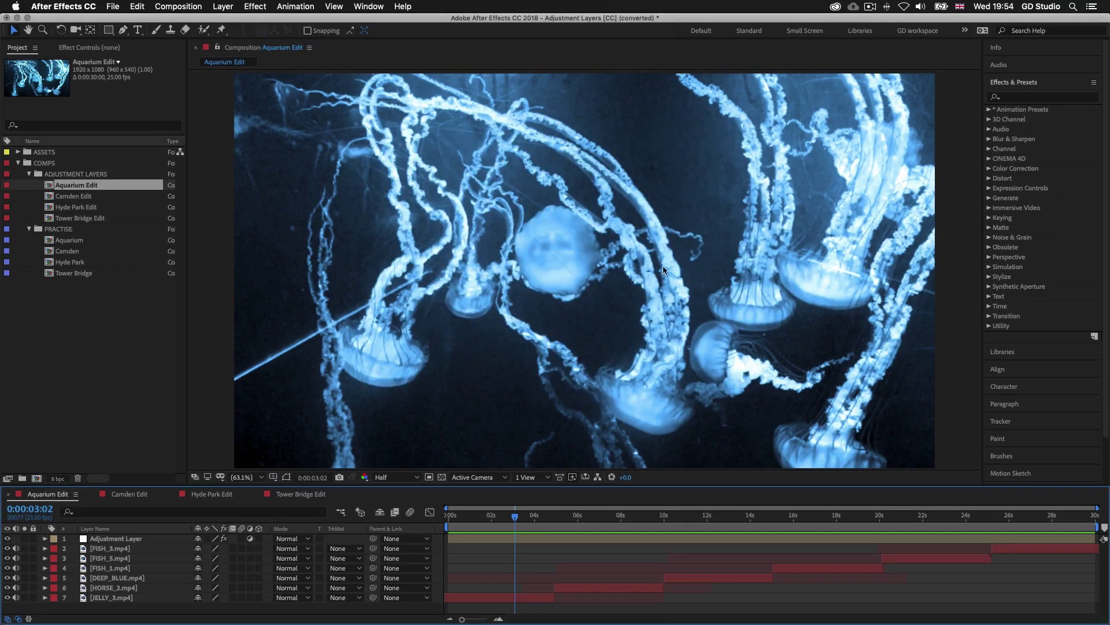
- Reopen the Aquarium Edit comp from the ADJUSTMENT LAYERS folder in the Project panel
key("space")
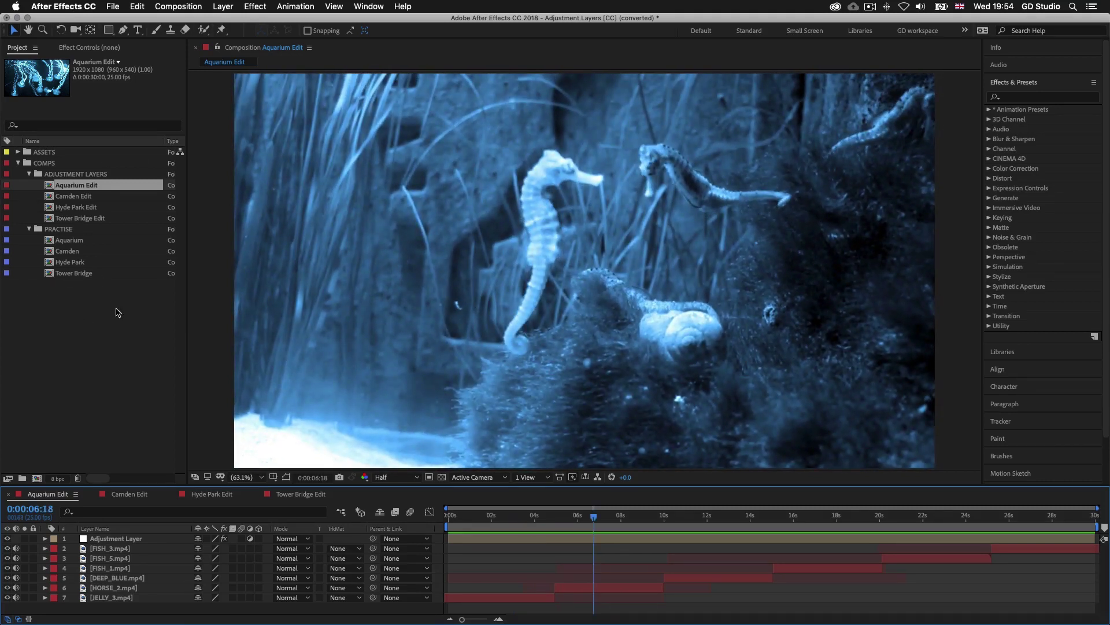
left_click(91, 175)
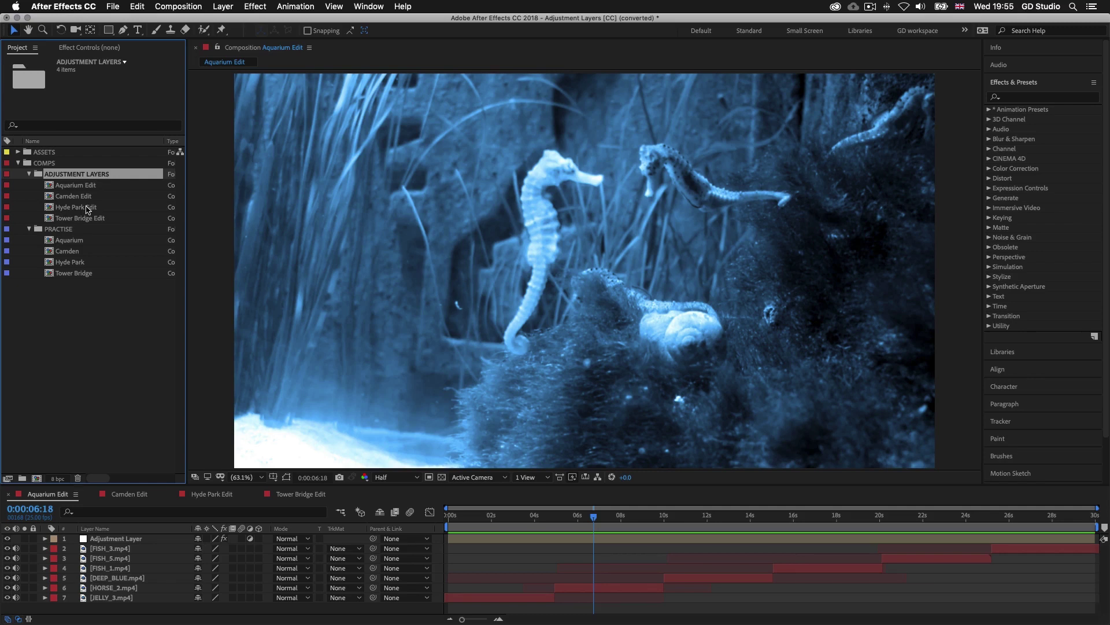
left_click(78, 186)
double_click(77, 186)
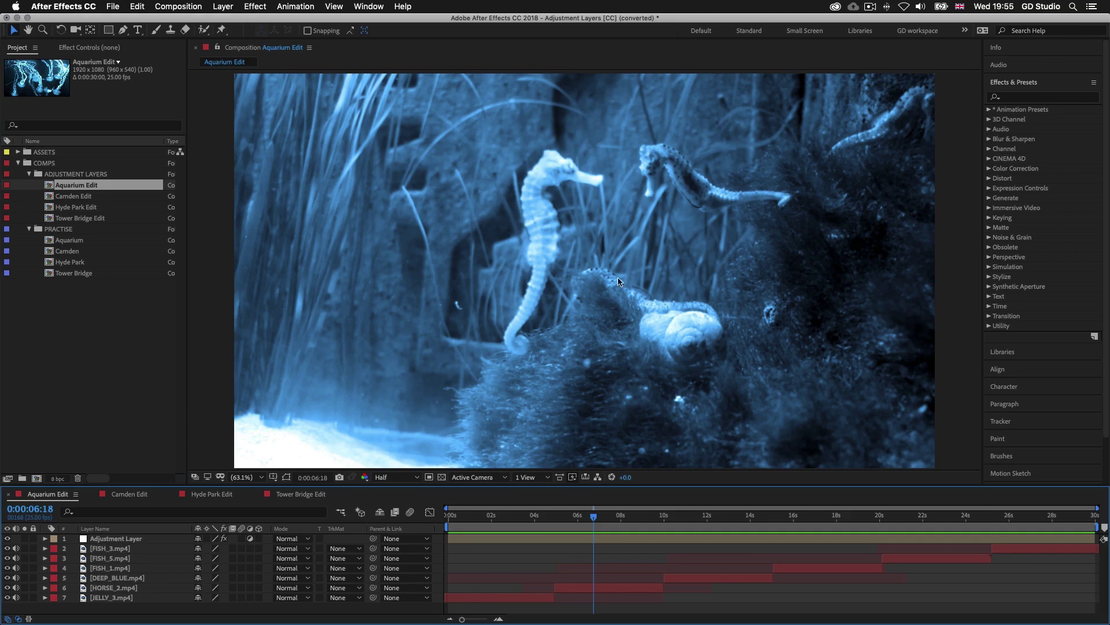
- Rewind Aquarium Edit to the start and play it from the beginning
left_click_drag(594, 517, 489, 519)
key("Home")
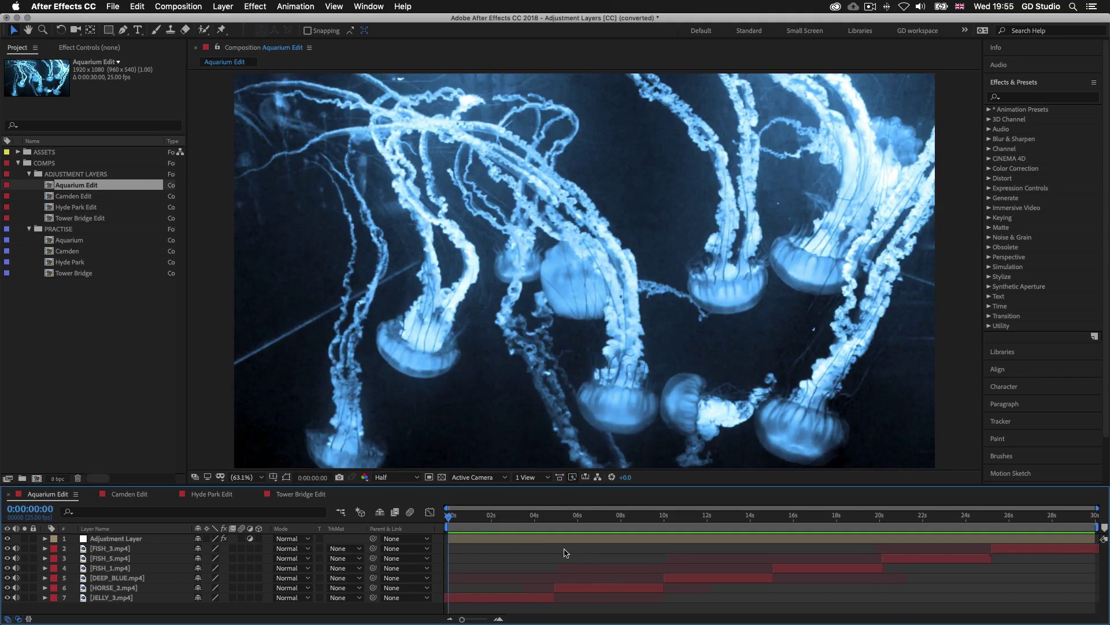
key("space")
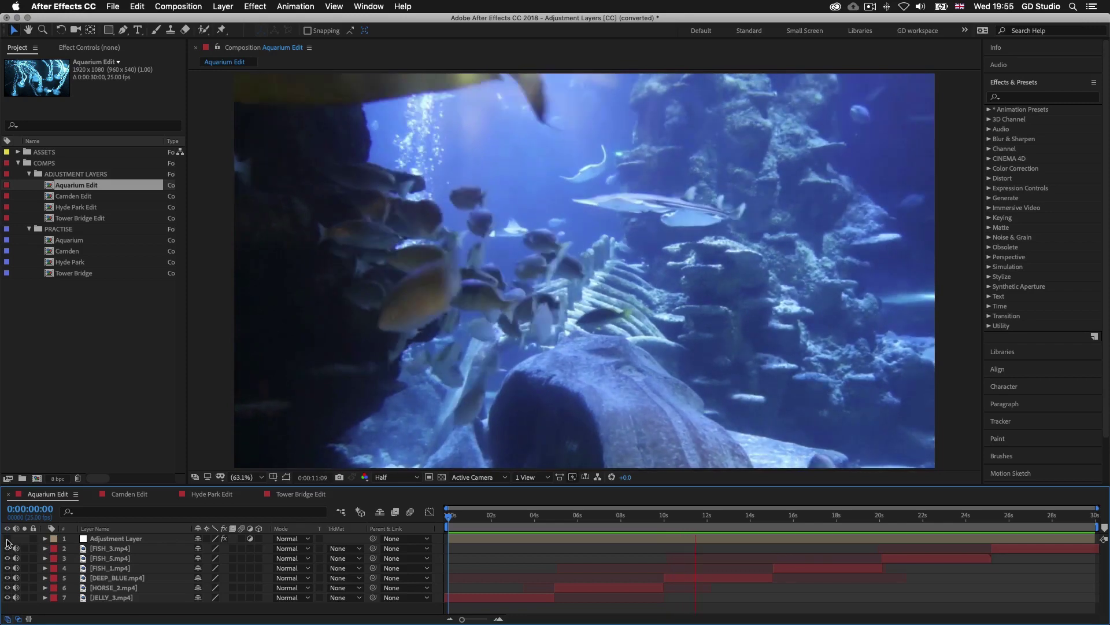
- Toggle the Adjustment Layer's visibility to compare graded and ungraded footage, then show its Effect Controls
left_click(7, 539)
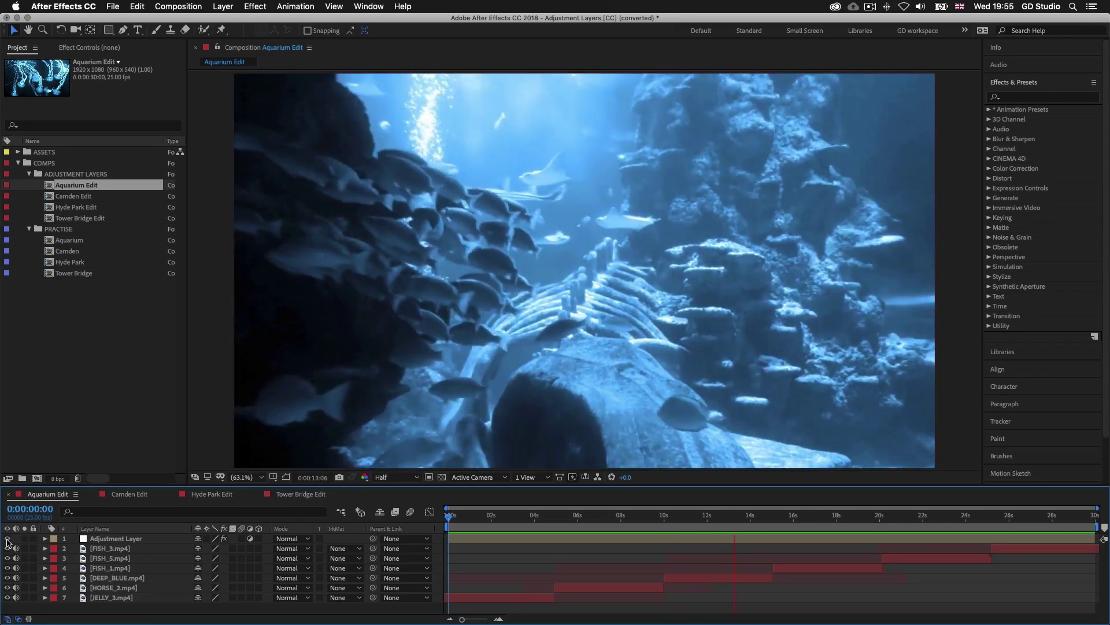
left_click(6, 538)
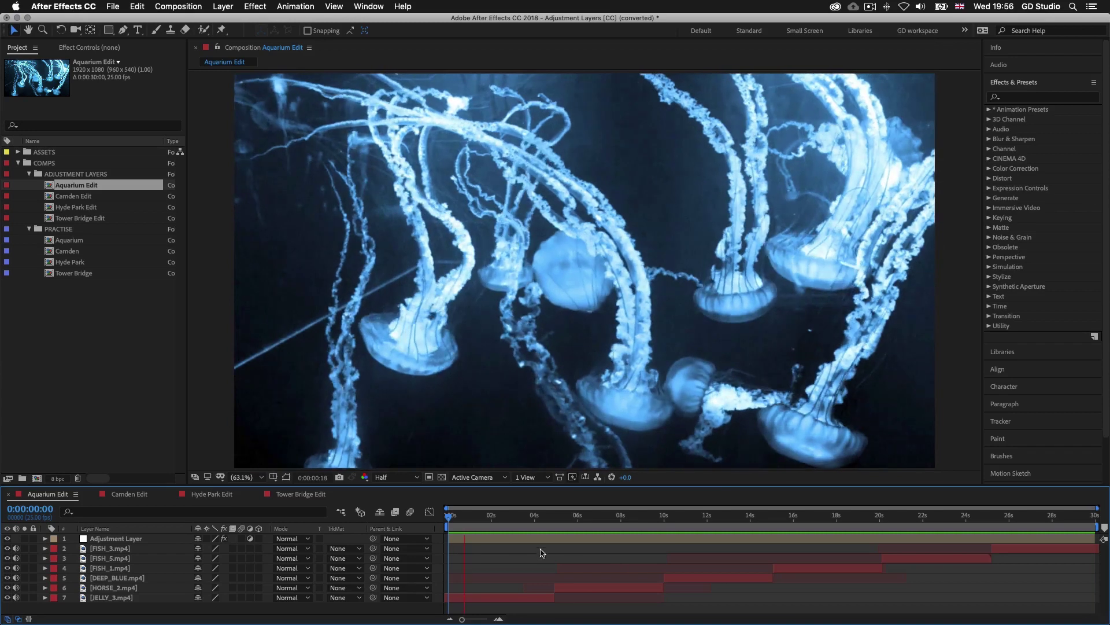
left_click(534, 539)
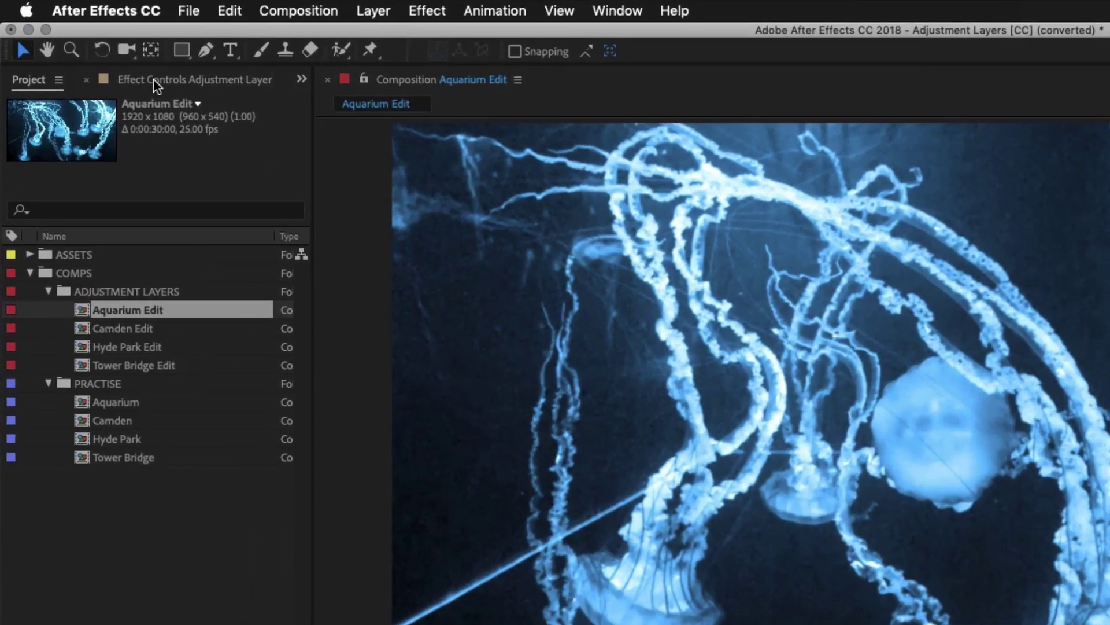
left_click(92, 47)
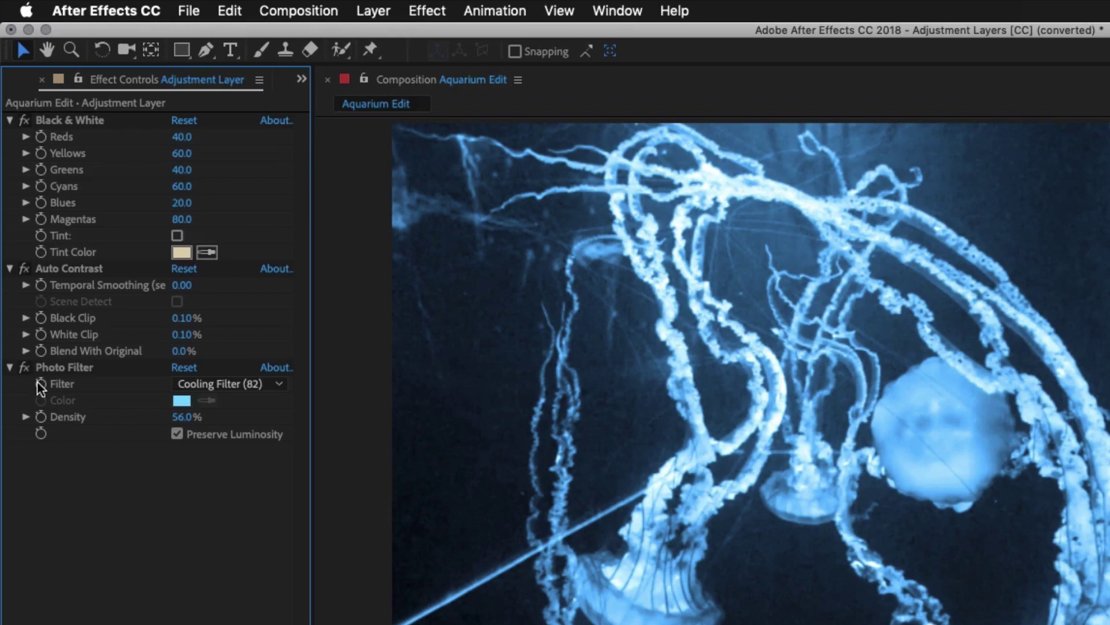
- Toggle Photo Filter, Auto Contrast and Black & White off and on, then move the Adjustment Layer below FISH_1.mp4
left_click(25, 368)
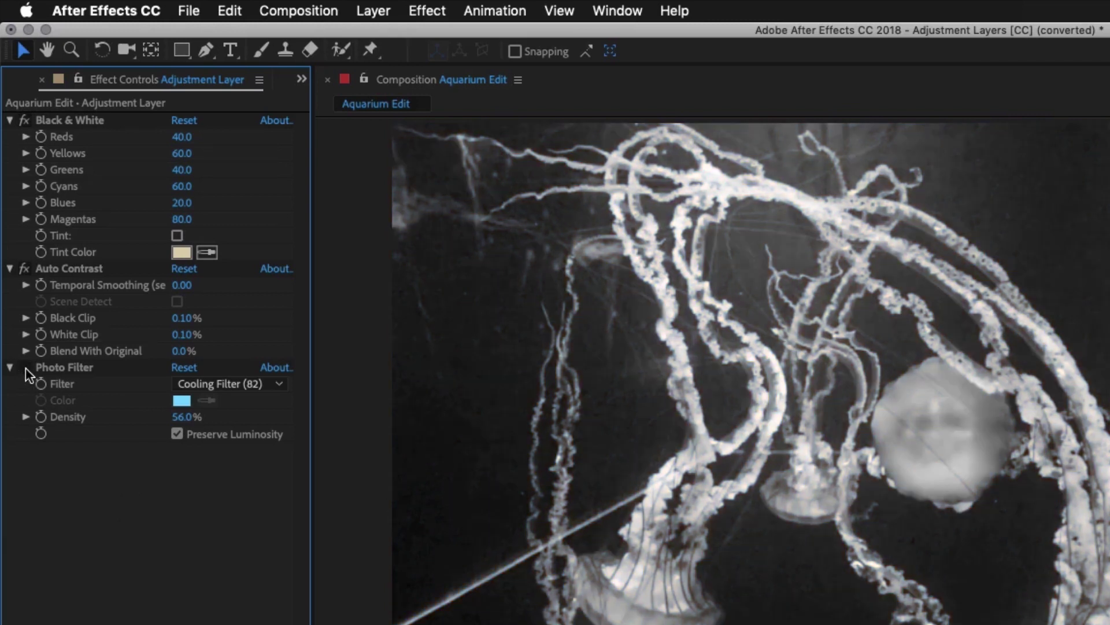
left_click(24, 268)
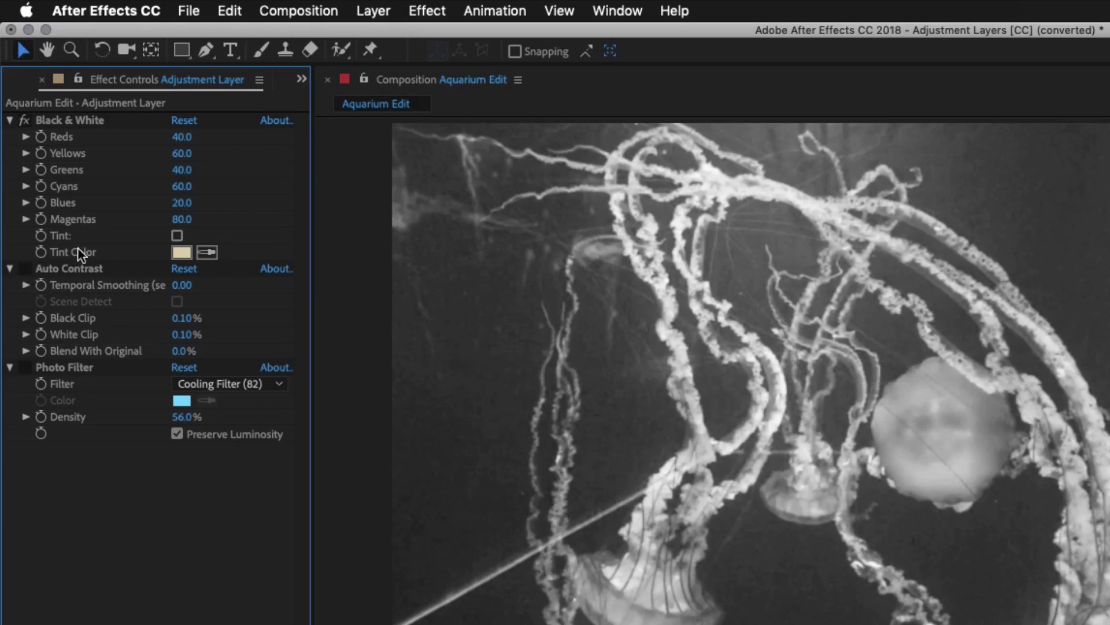
left_click(23, 120)
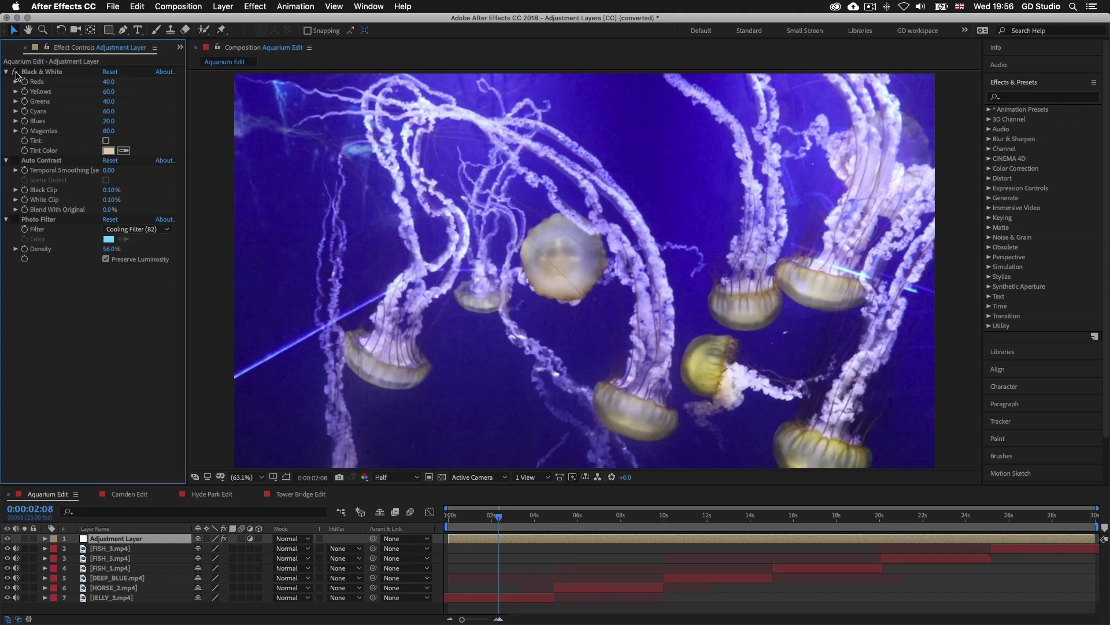
left_click(15, 72)
left_click(15, 161)
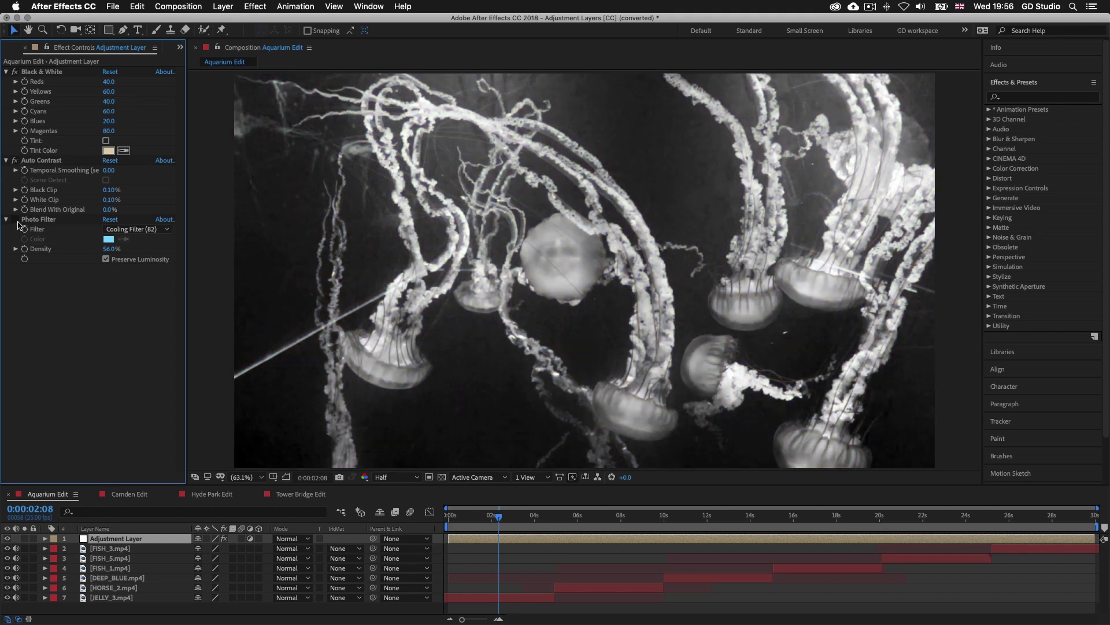
left_click(15, 220)
left_click(580, 543)
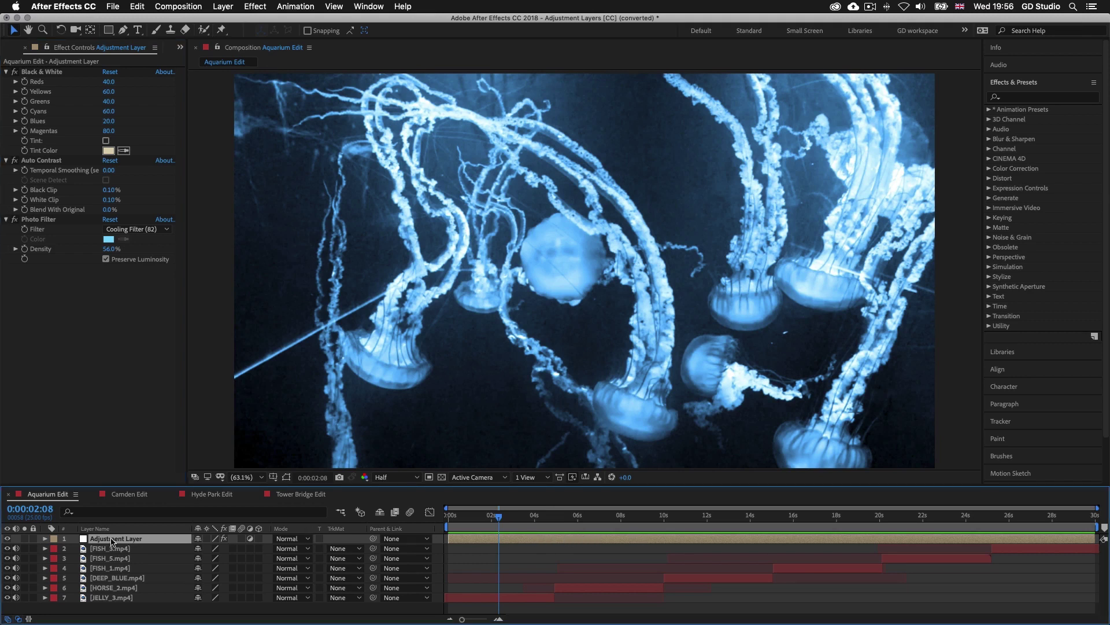
left_click_drag(107, 542, 110, 573)
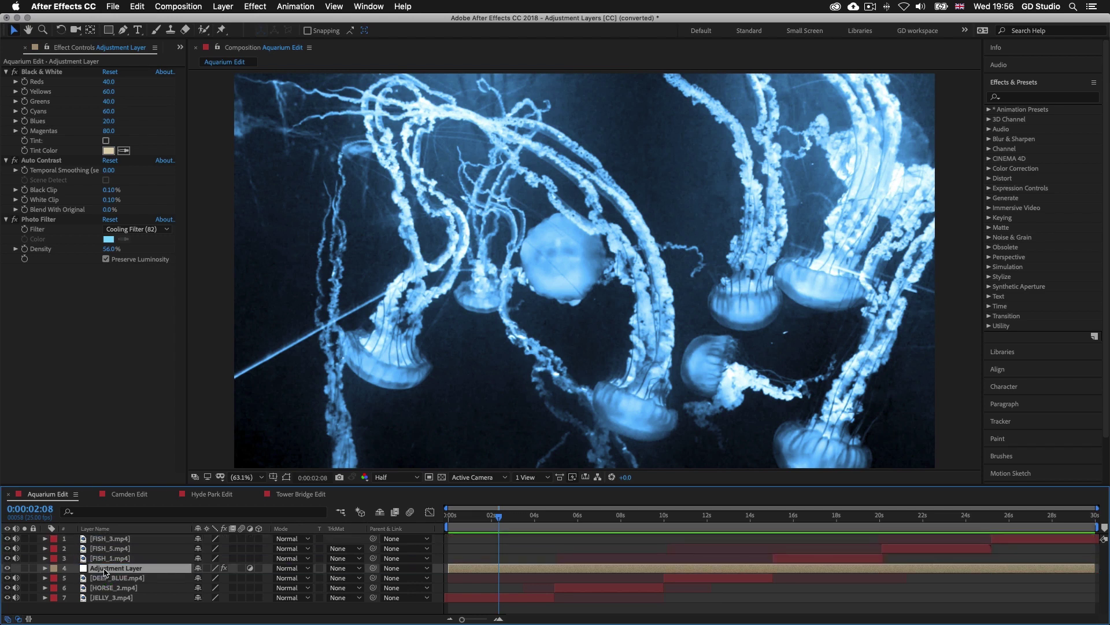
- Scrub Aquarium Edit from about 8s to 18s, then select Camden Edit in the Project panel
left_click(842, 517)
left_click_drag(844, 519, 751, 519)
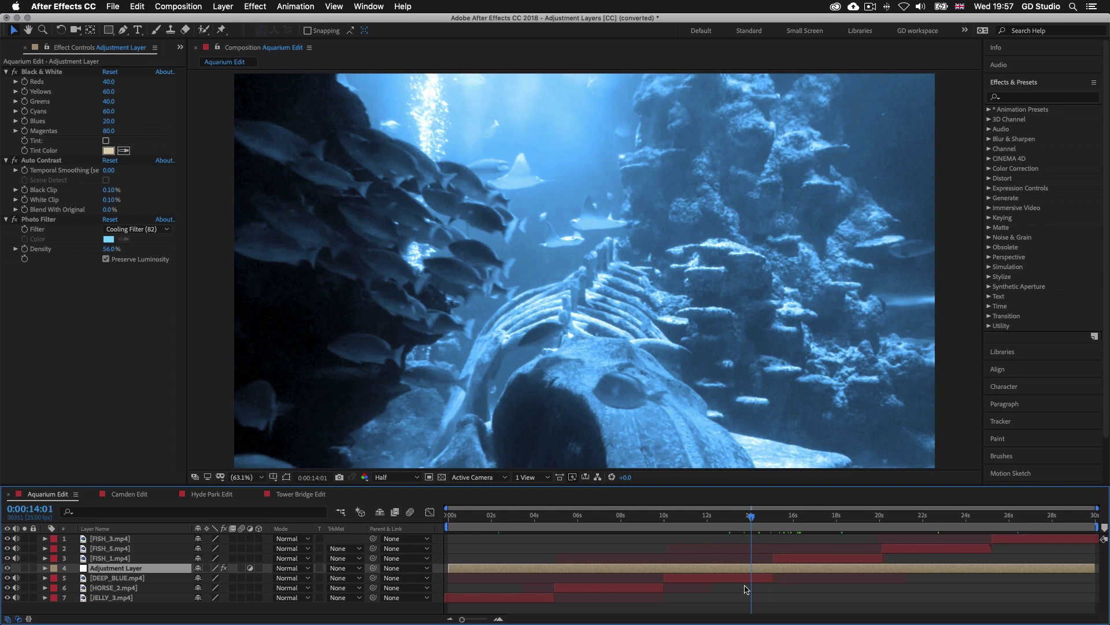
left_click_drag(615, 517, 799, 534)
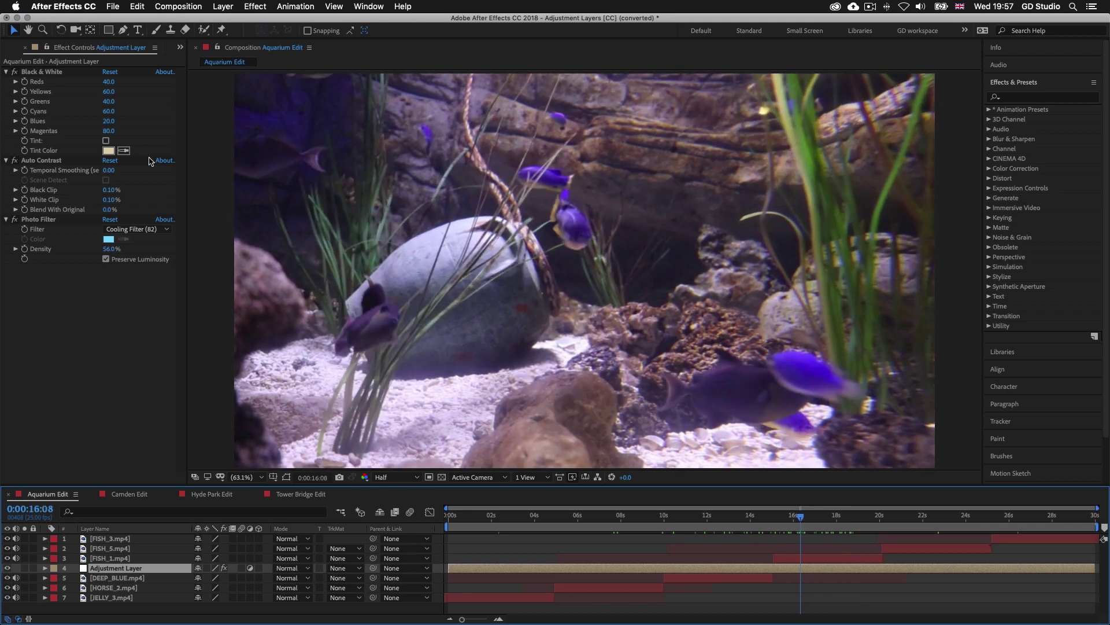
left_click(11, 50)
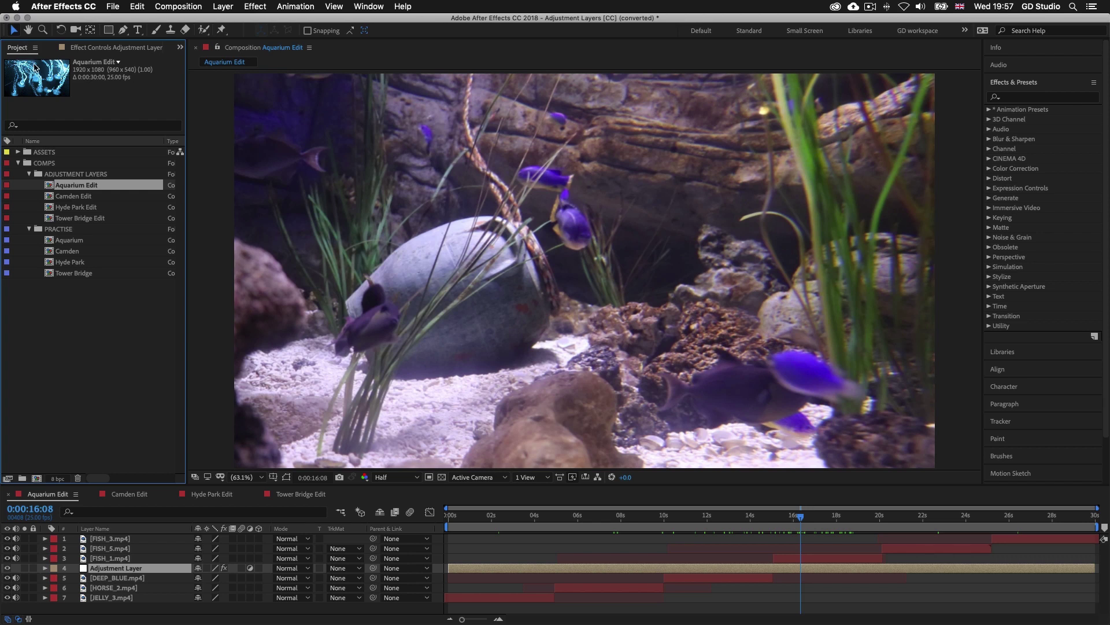
left_click(73, 197)
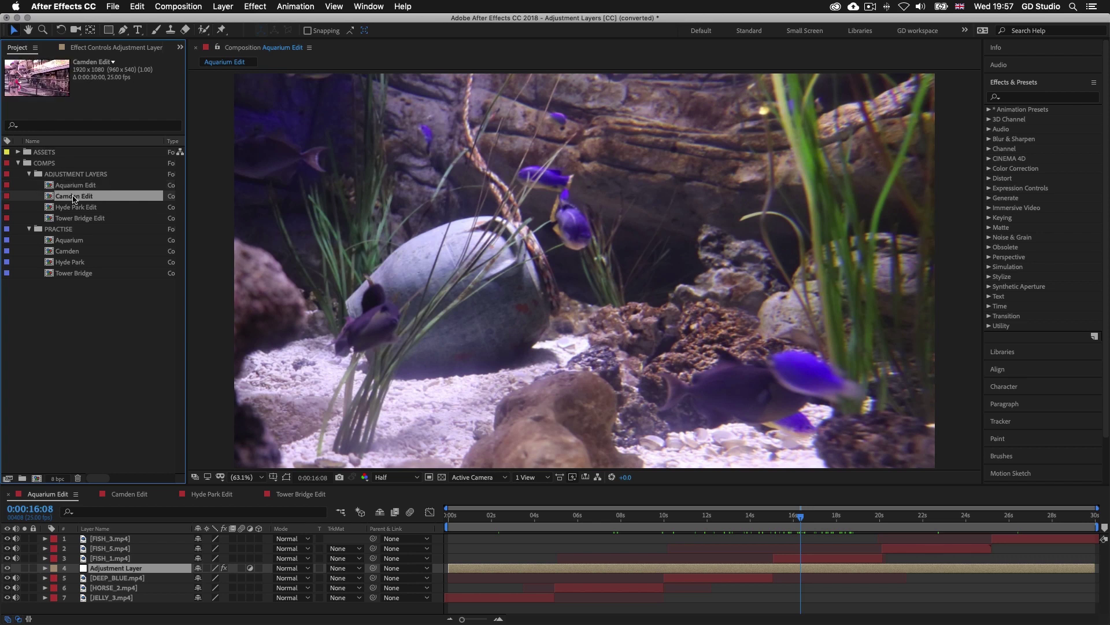
- Open Camden Edit, set the viewer magnification to Fit, and play a preview
double_click(74, 197)
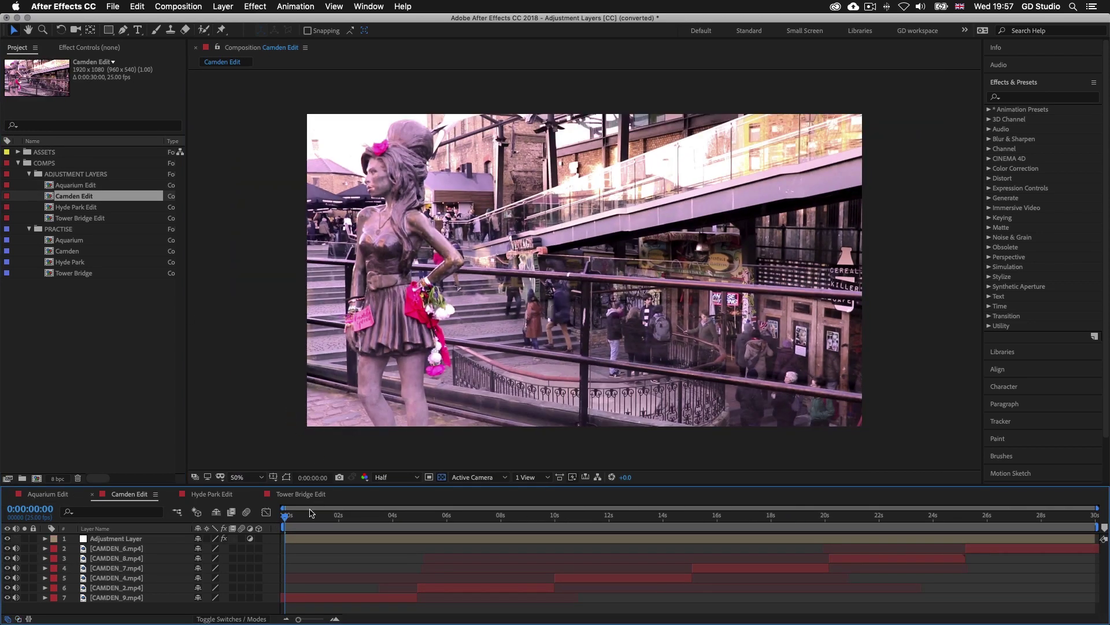
left_click(259, 477)
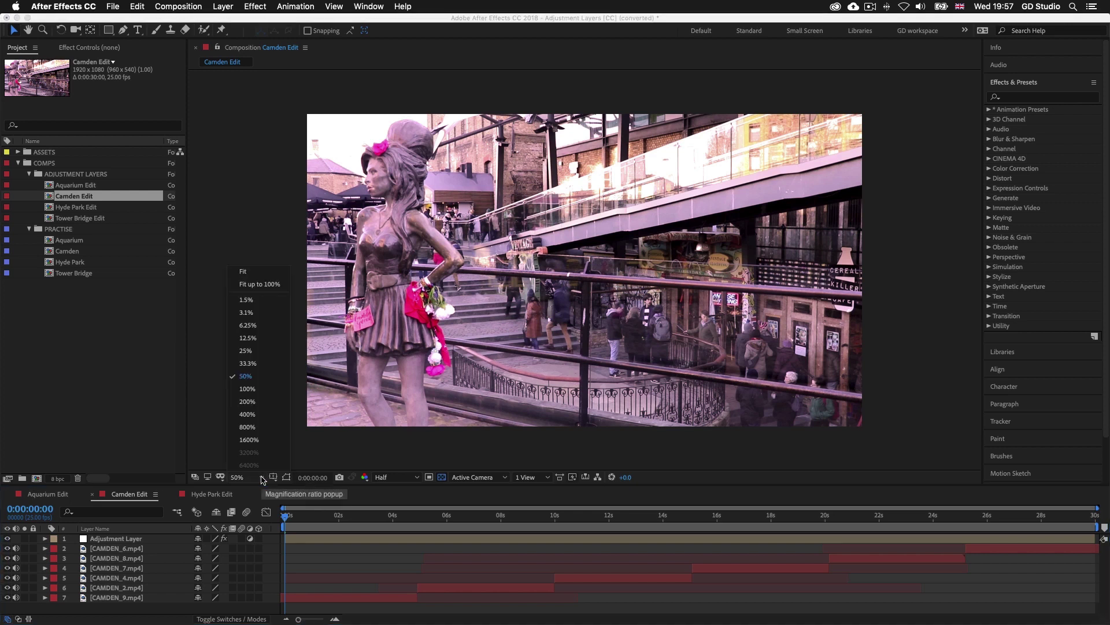
left_click(256, 276)
left_click(287, 520)
key("space")
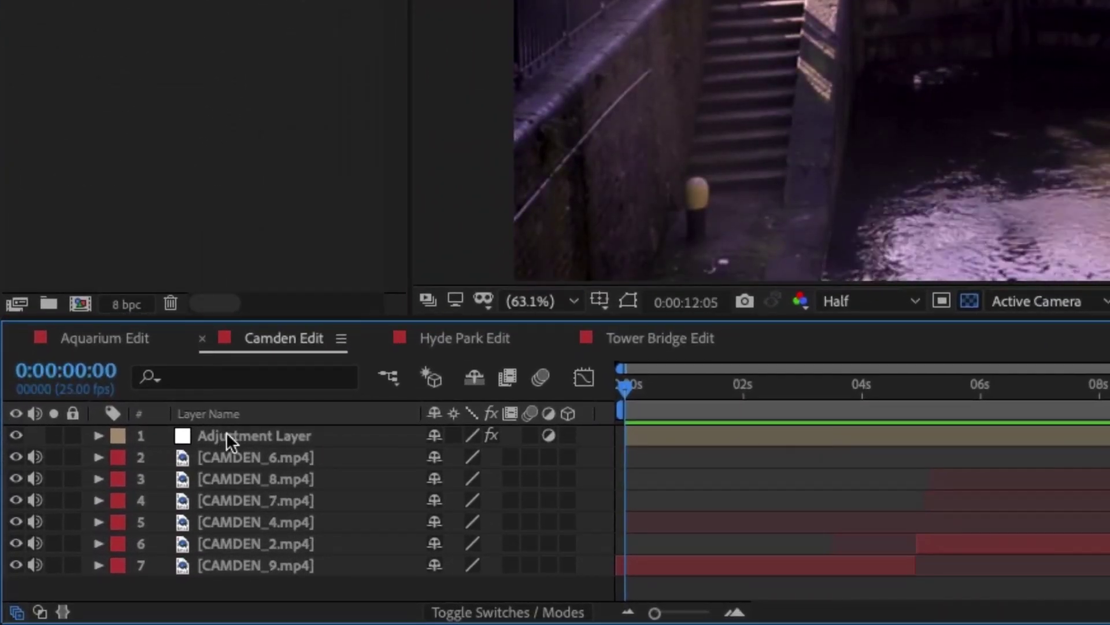
- Hide Camden Edit's purple adjustment-layer grade, then open the Hyde Park Edit comp
left_click(19, 433)
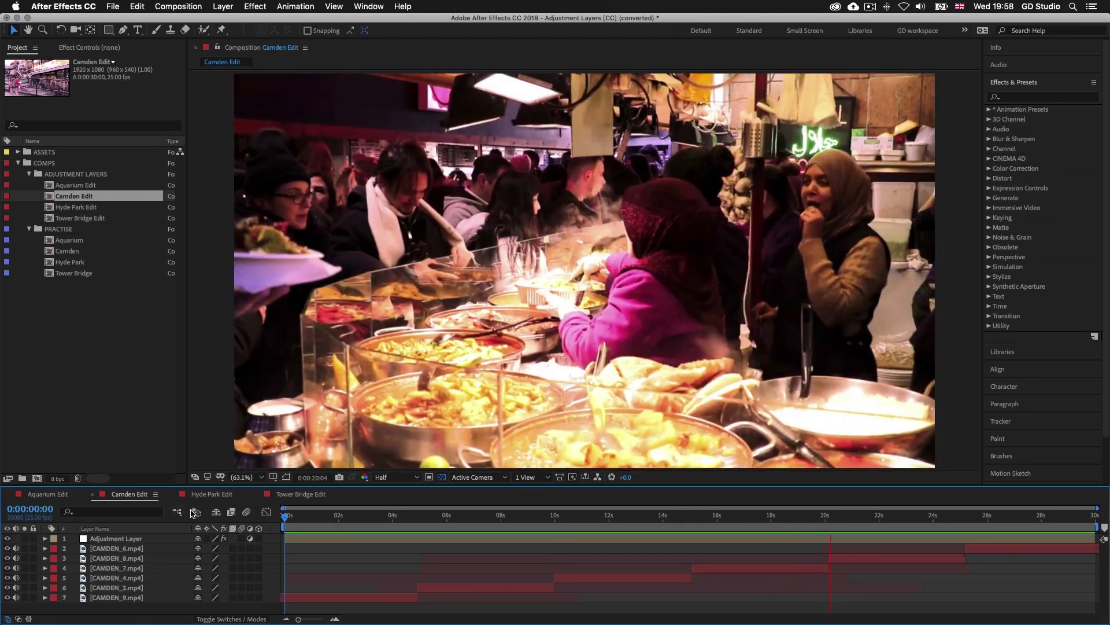
left_click(96, 208)
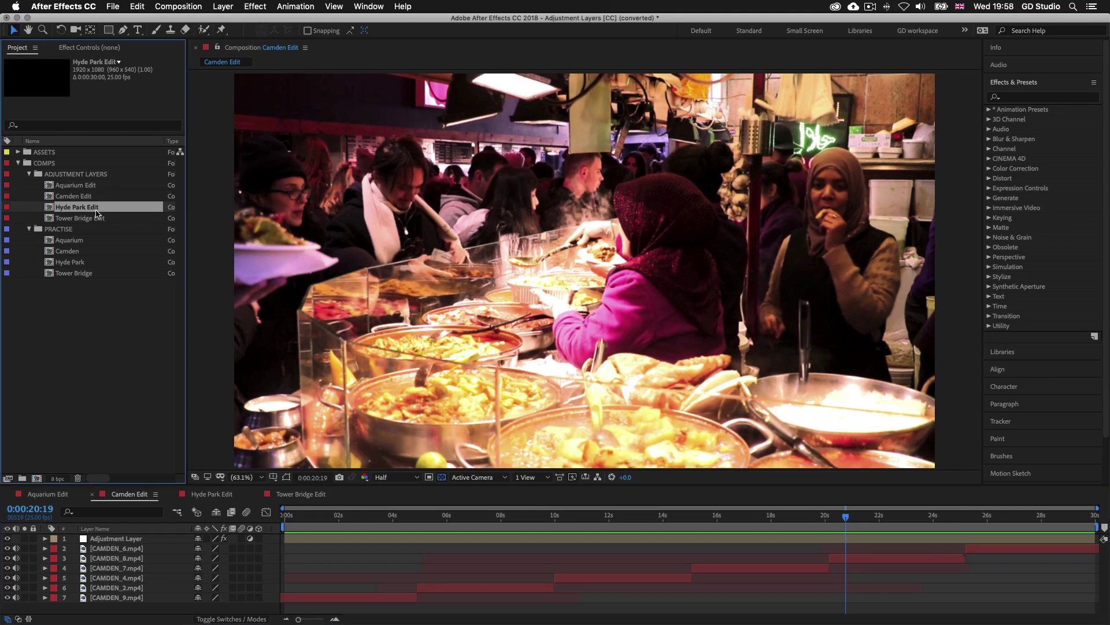
double_click(76, 208)
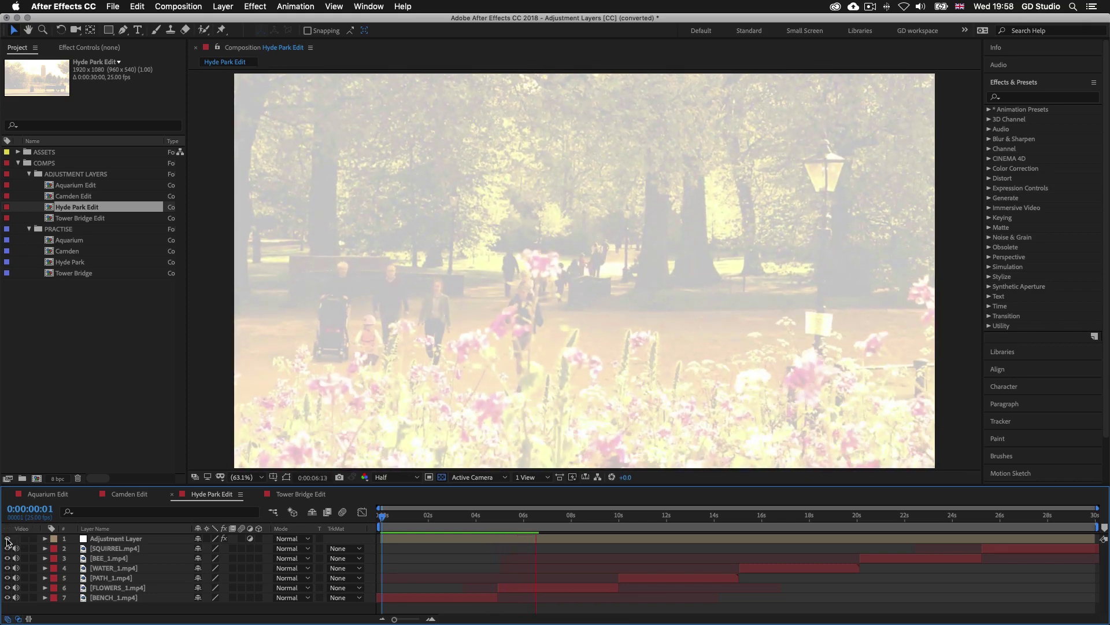
- Toggle Hyde Park Edit's washed-out grade off and on, then view its Photo Filter and Exposure settings
left_click(7, 539)
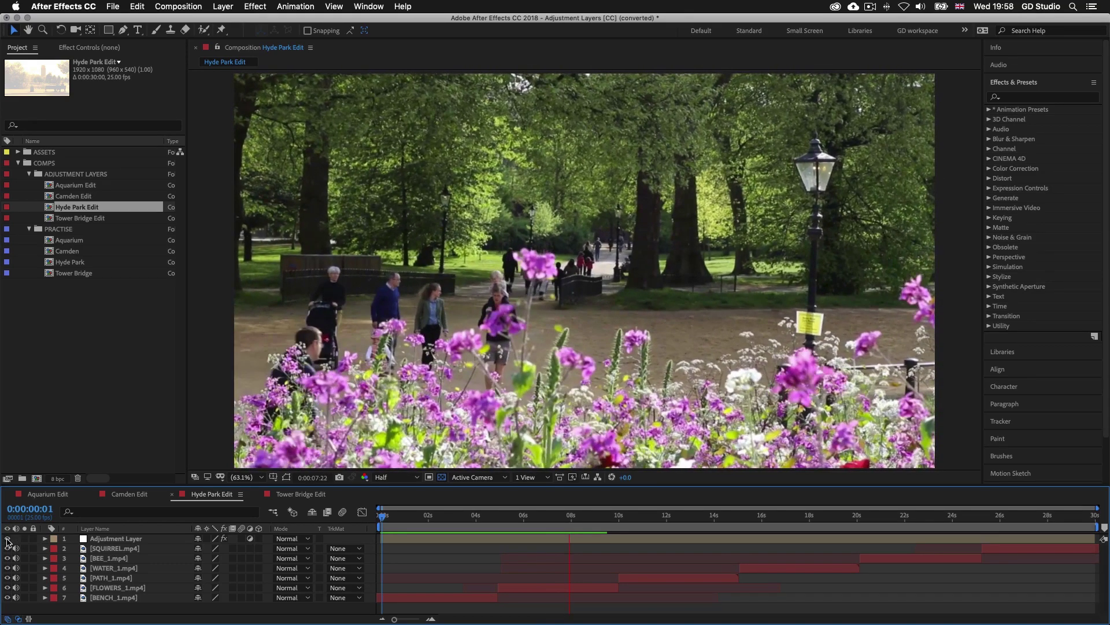
left_click(8, 539)
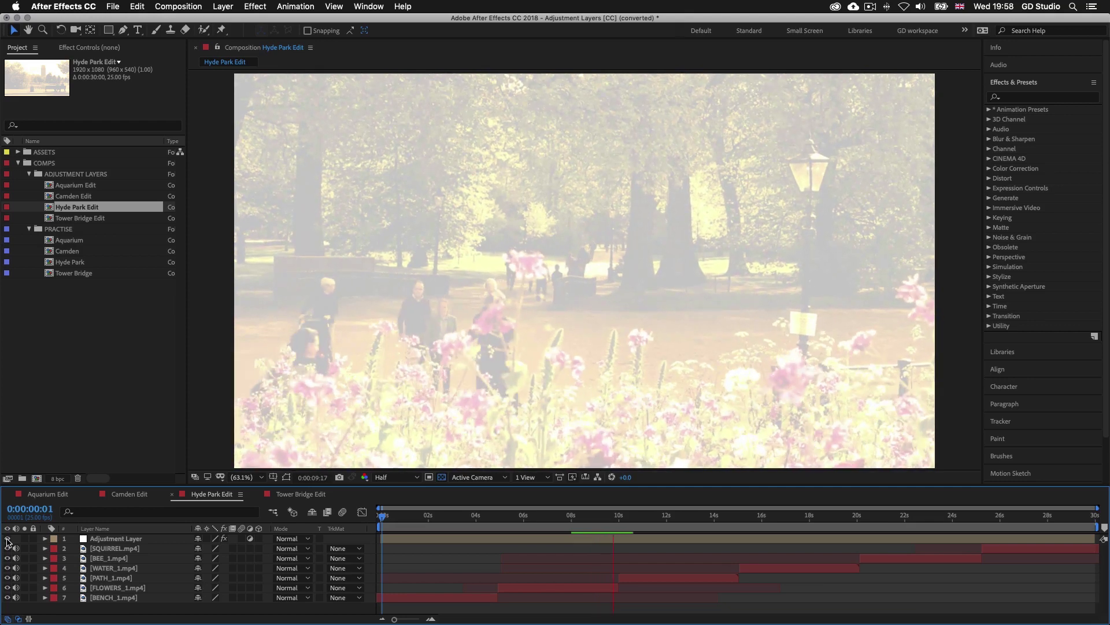
left_click(605, 540)
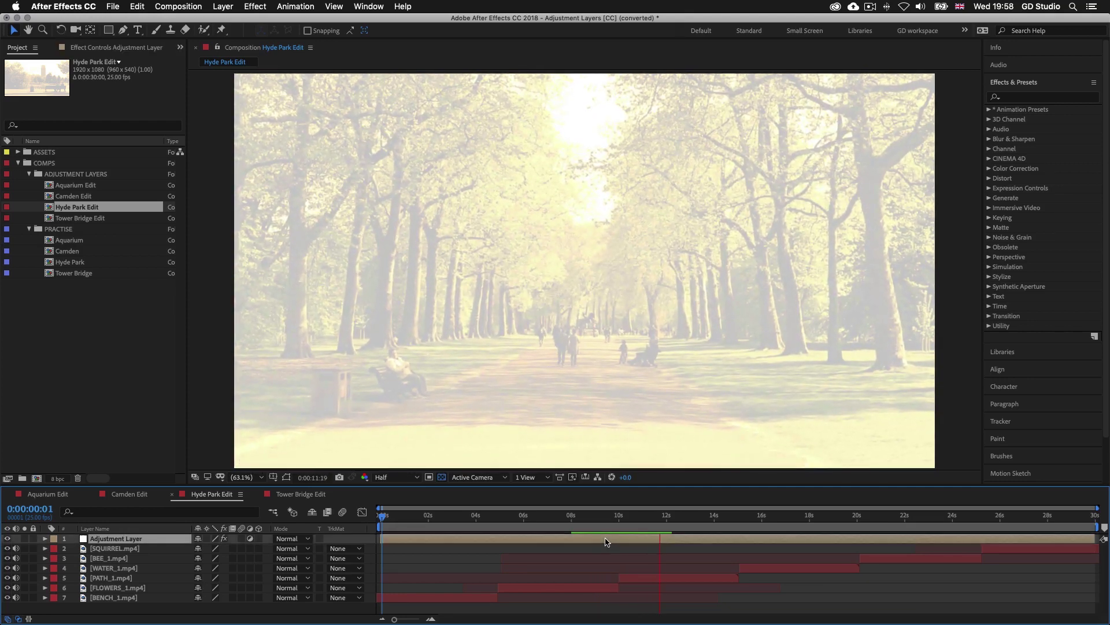
left_click(98, 49)
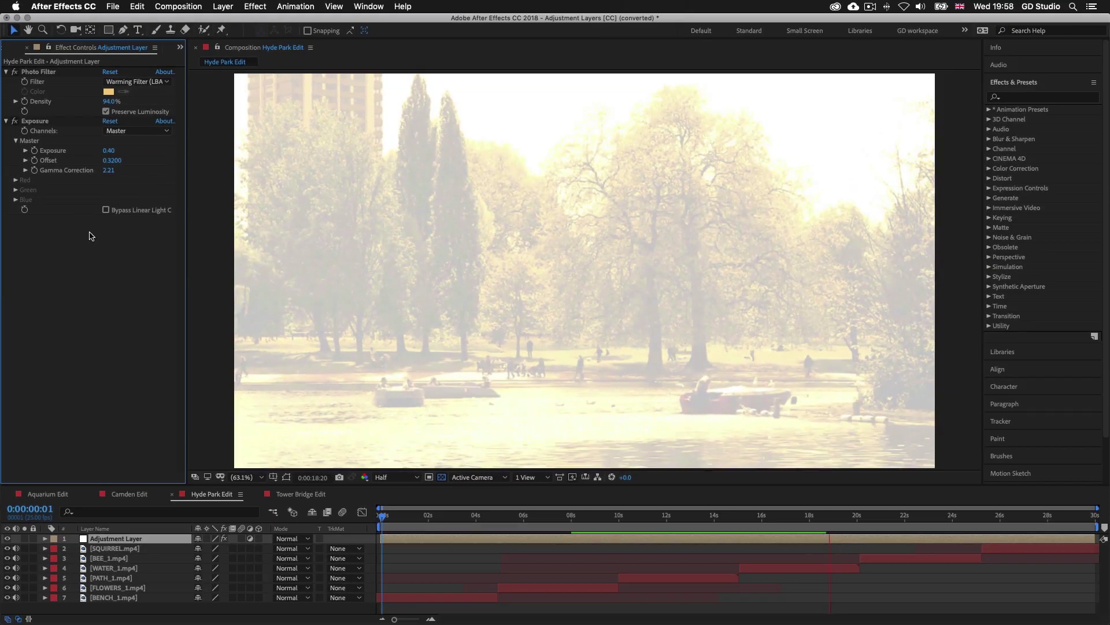
- Open the Tower Bridge Edit comp from the Project panel
left_click(16, 83)
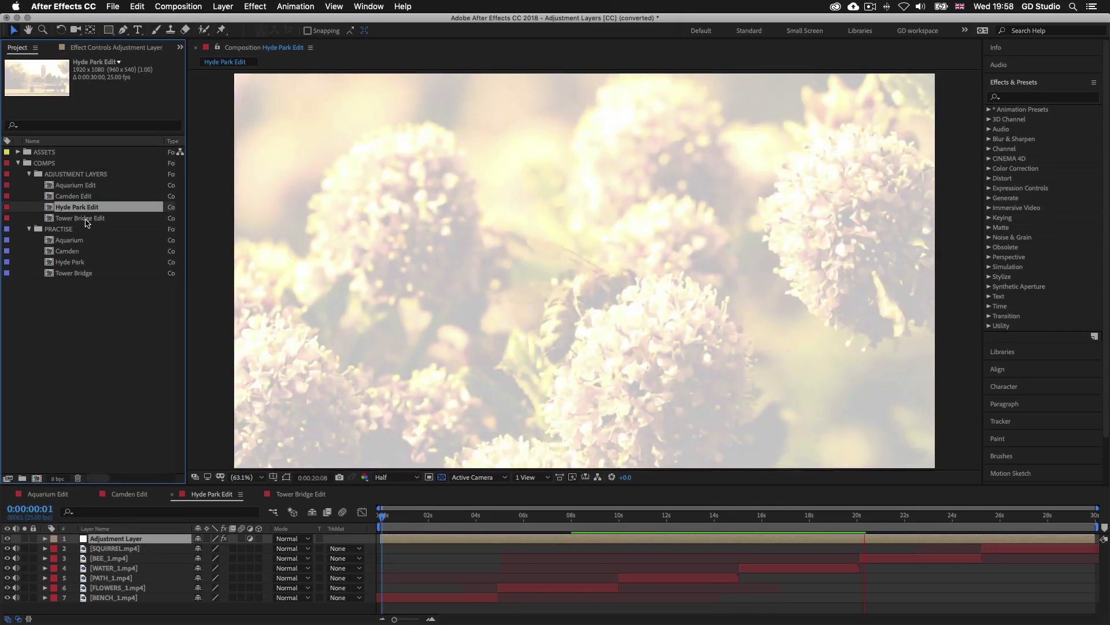
left_click(81, 219)
double_click(81, 219)
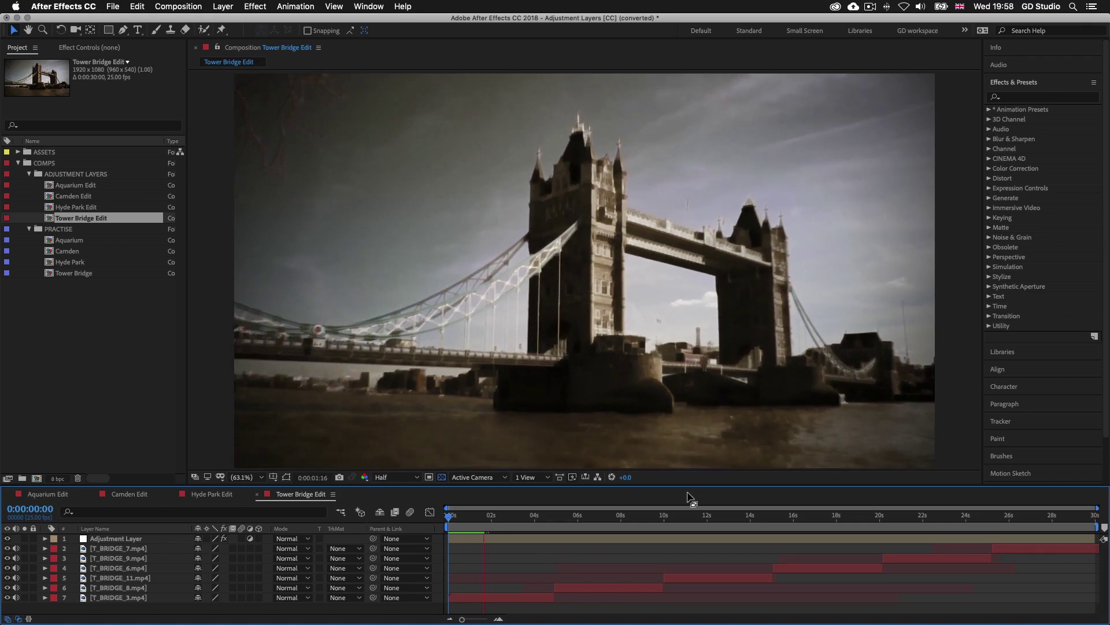
- Jump to 0:00:00:21 in Tower Bridge Edit and toggle the Adjustment Layer's sepia grade off and back on
left_click(466, 516)
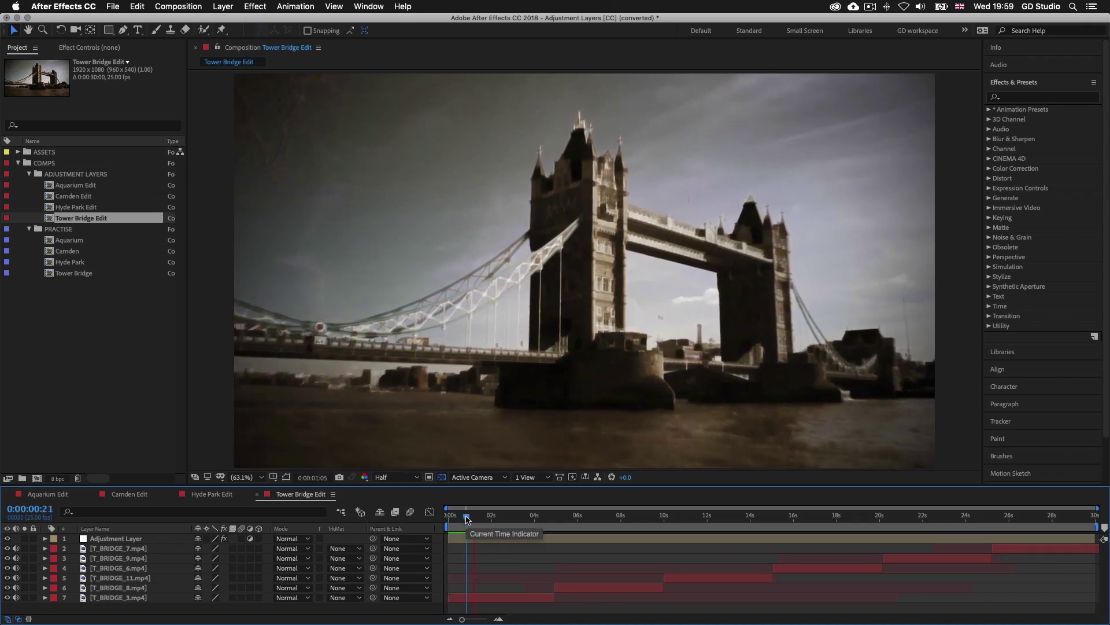
left_click(7, 539)
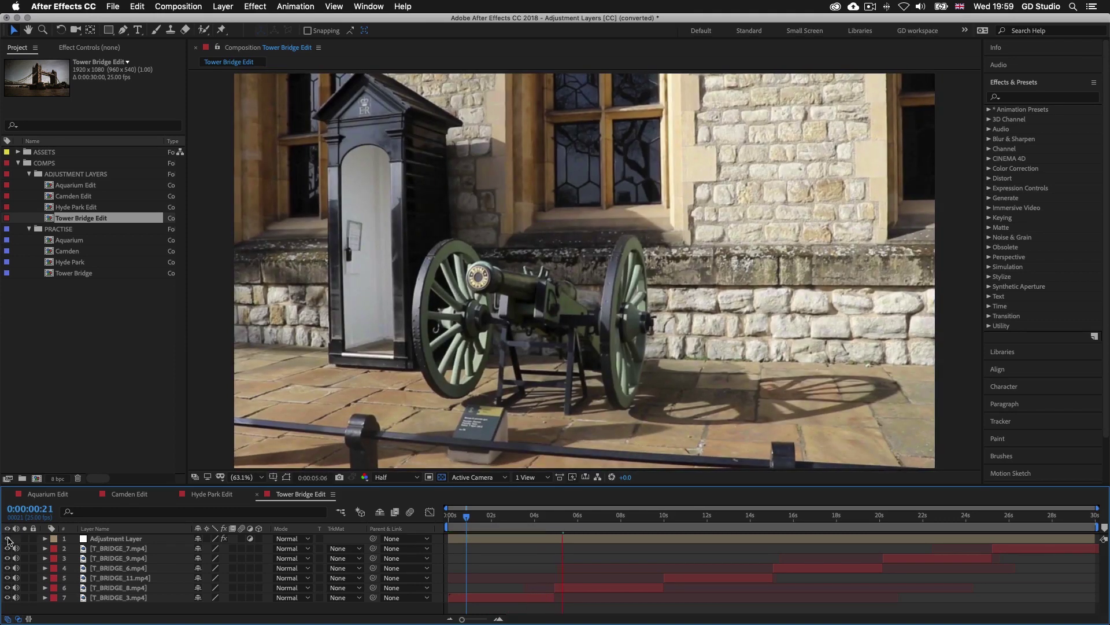
left_click(8, 538)
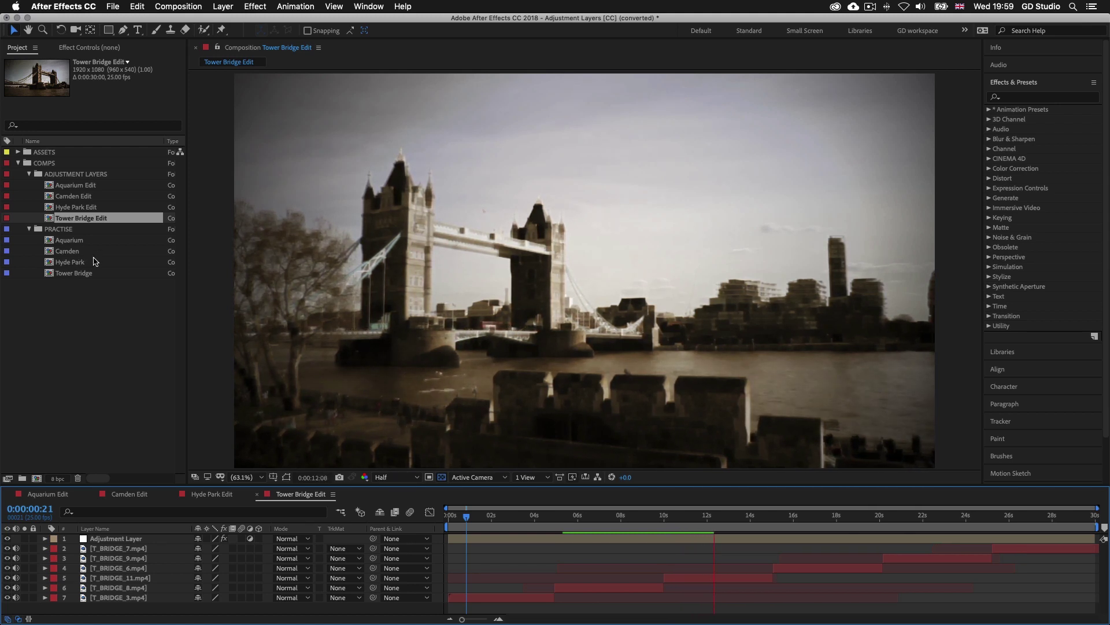
- Preview the practise Aquarium comp's ungraded clips and drag the divider up to enlarge the timeline
double_click(70, 241)
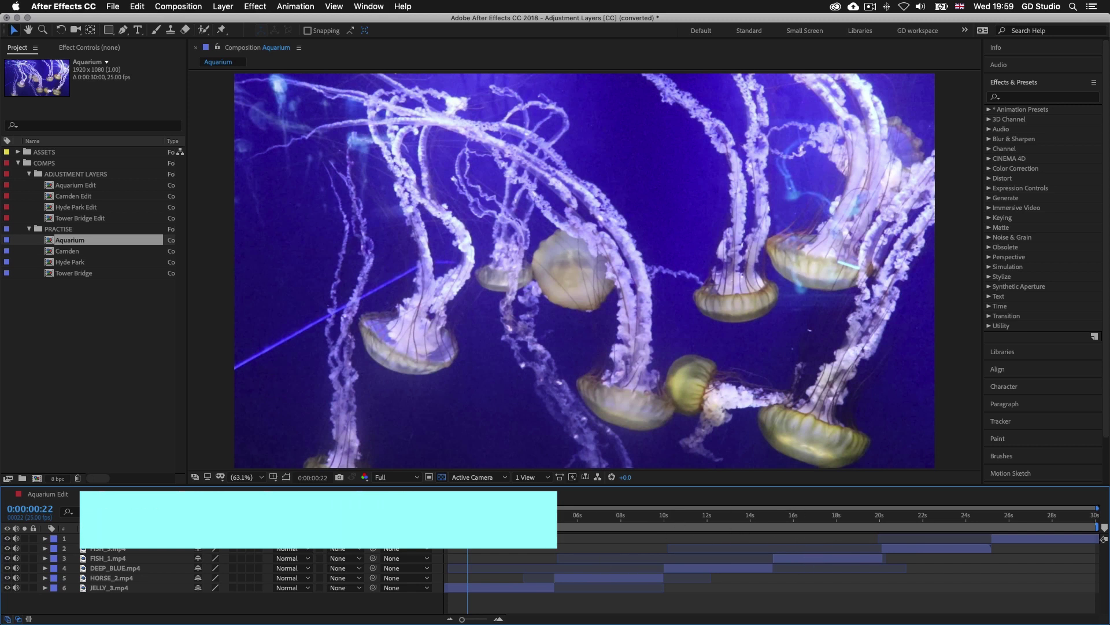
key("space")
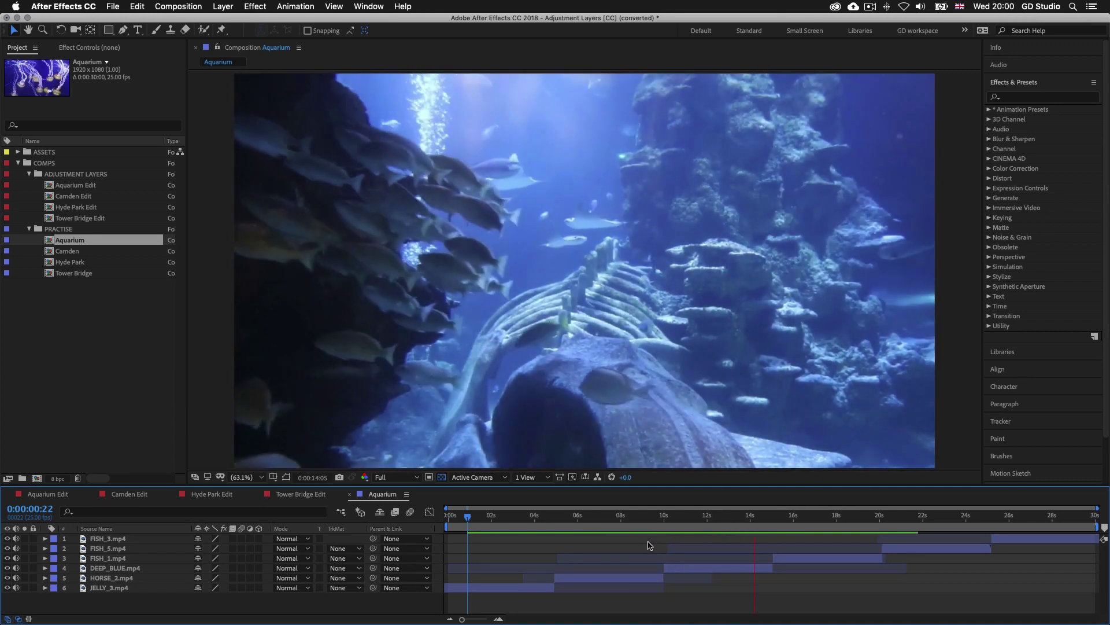
left_click_drag(789, 470, 790, 439)
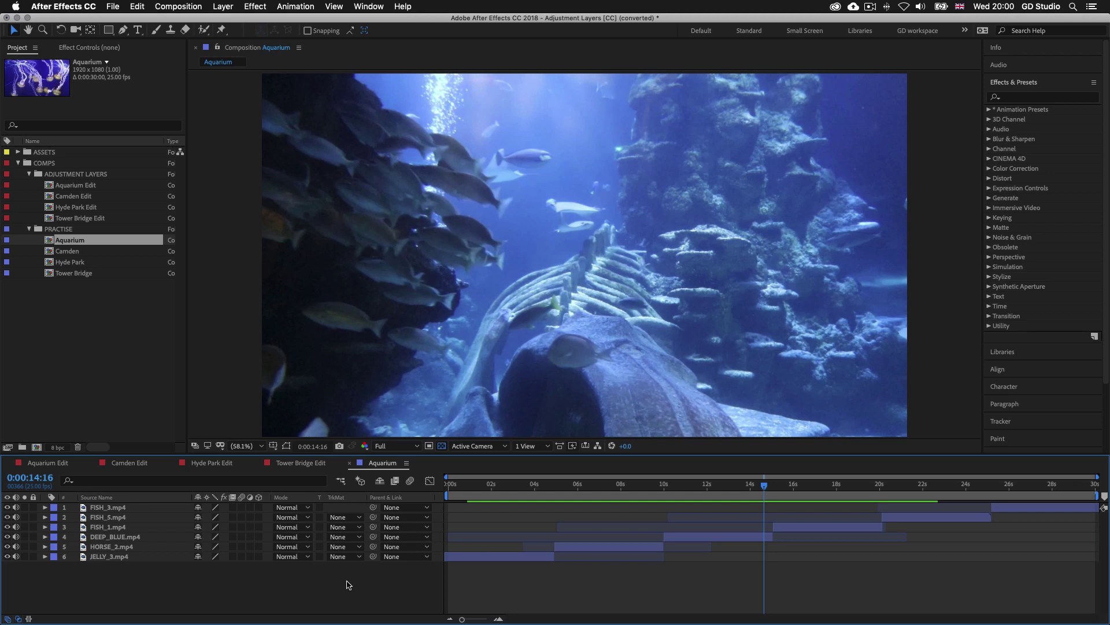
right_click(259, 600)
- Add Adjustment Layer 5 to Aquarium, apply Auto Contrast to it, and move to about 3 seconds
mouse_move(317, 501)
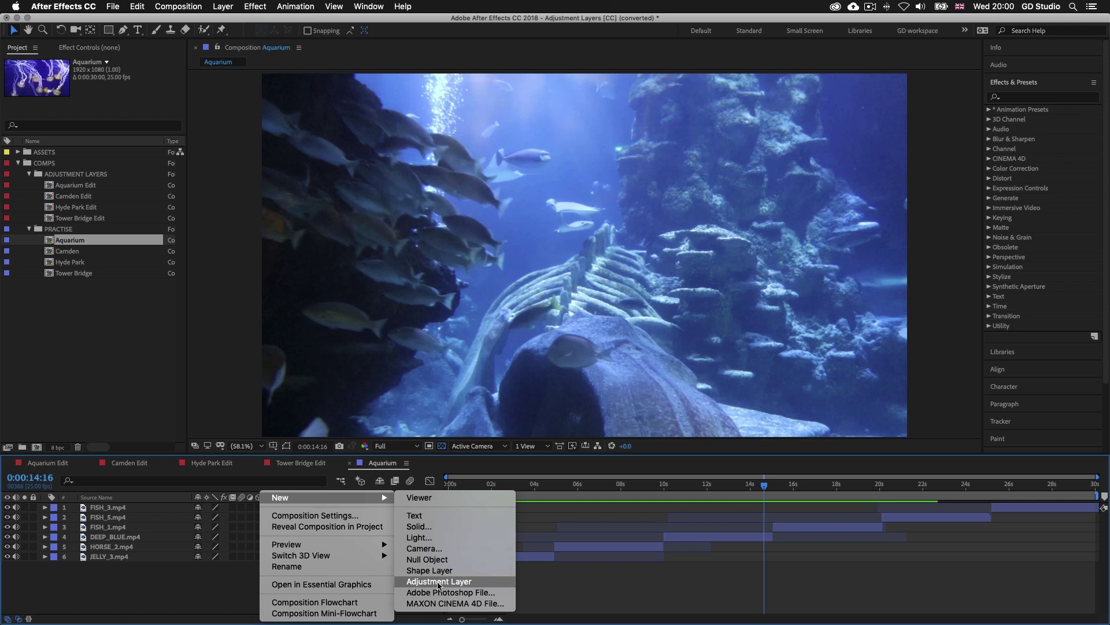
left_click(439, 582)
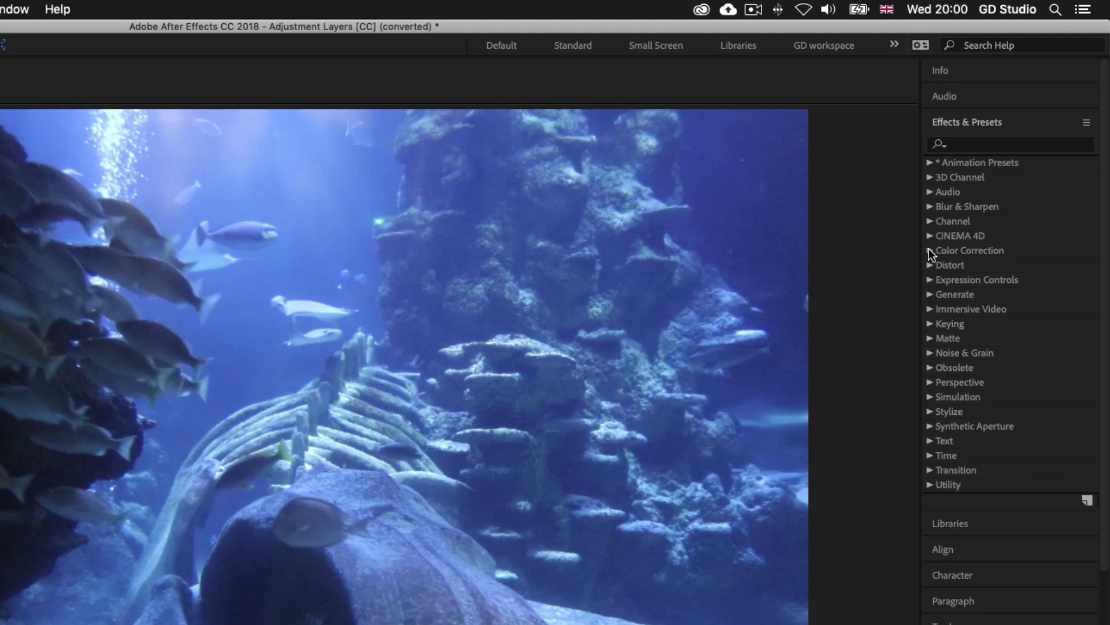
left_click(930, 249)
left_click_drag(1009, 279, 681, 509)
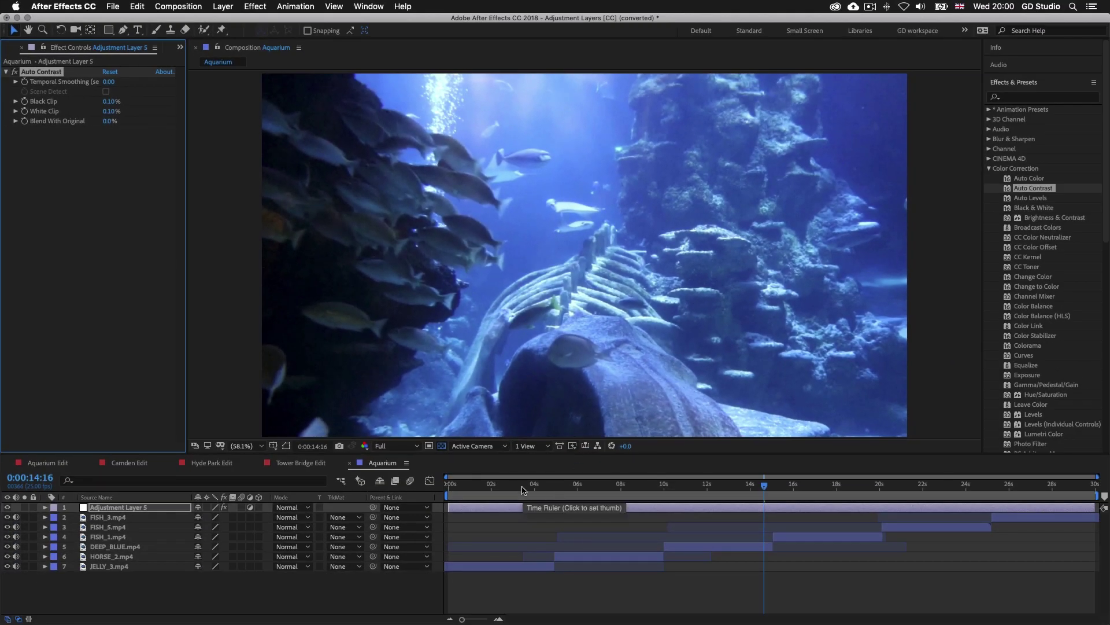
left_click(523, 491)
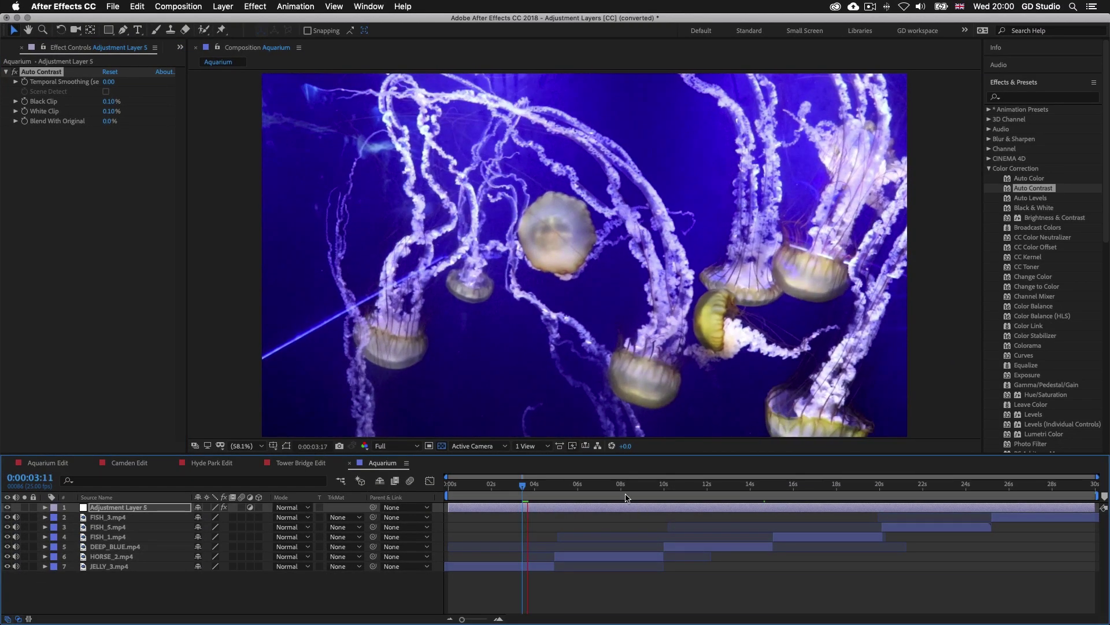
- Set preview resolution to Half, play the comp, and add Vibrance at 67 to Adjustment Layer 5
left_click(390, 447)
left_click(396, 486)
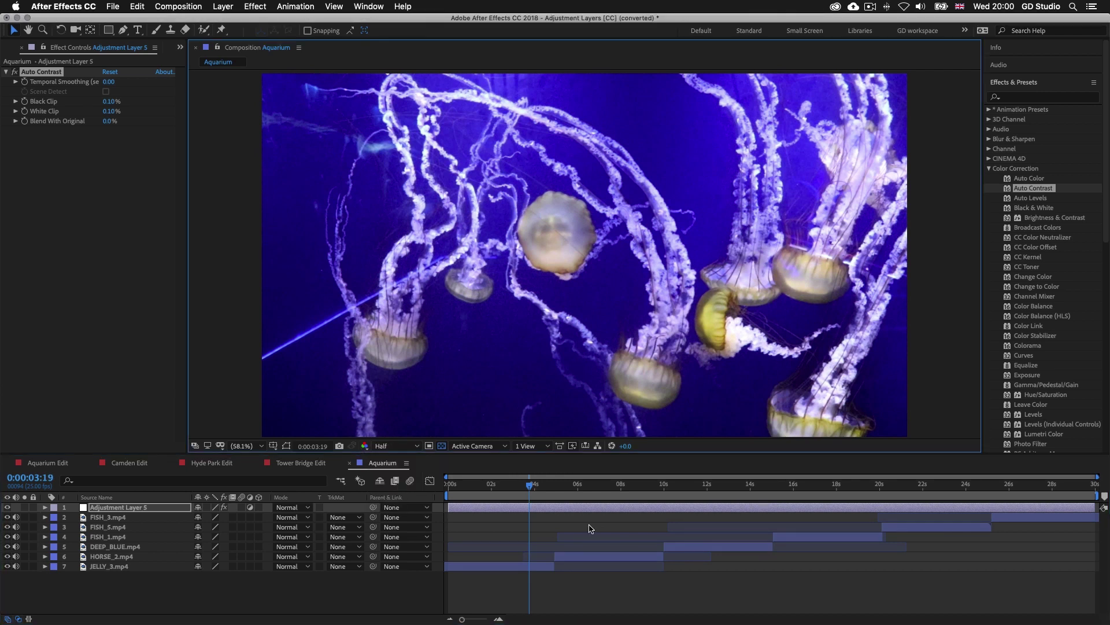
key("space")
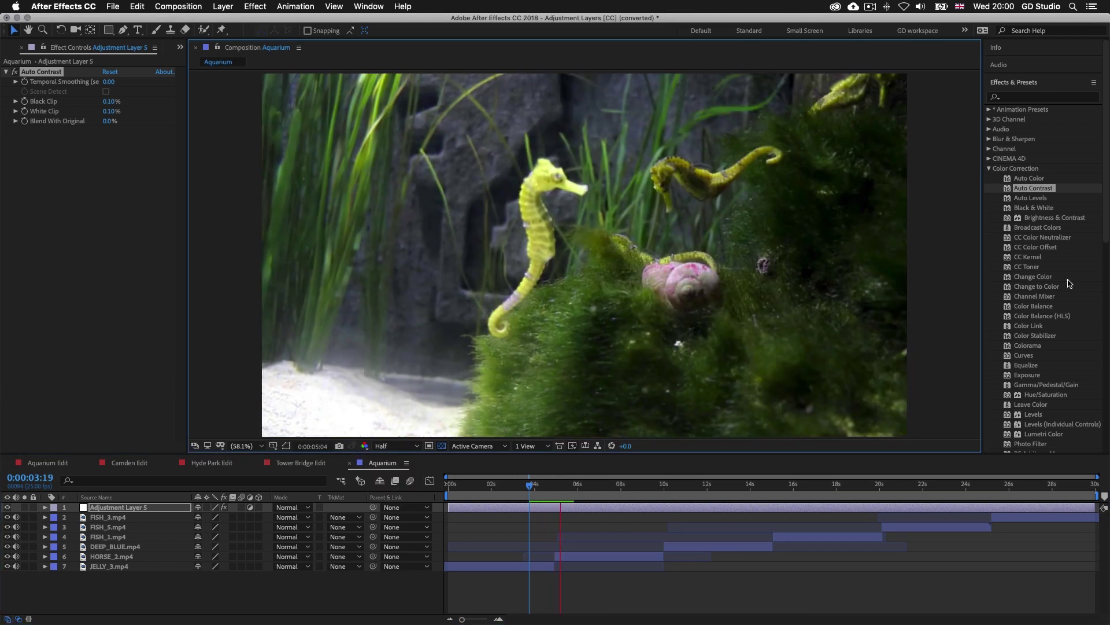
scroll(1064, 355, "down", 10)
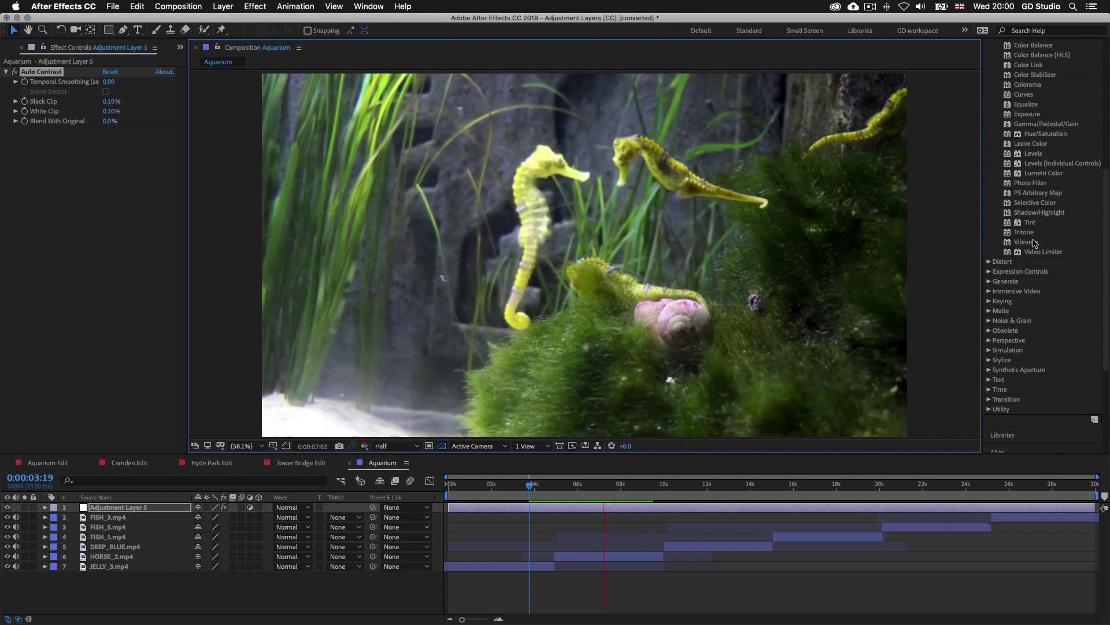
left_click_drag(1030, 245, 619, 510)
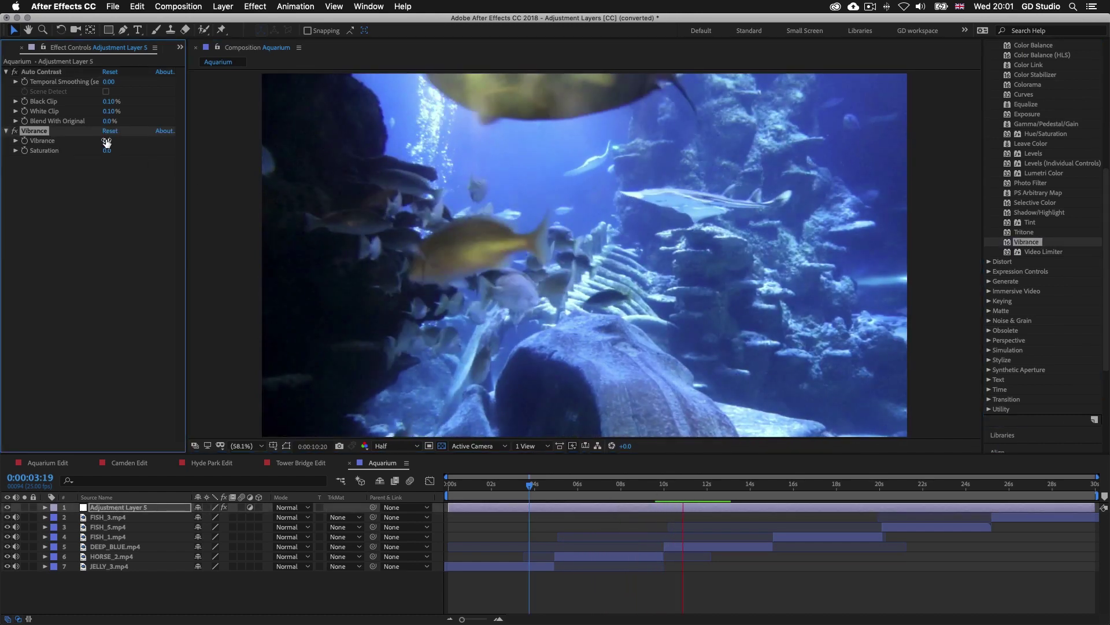
left_click_drag(105, 140, 146, 143)
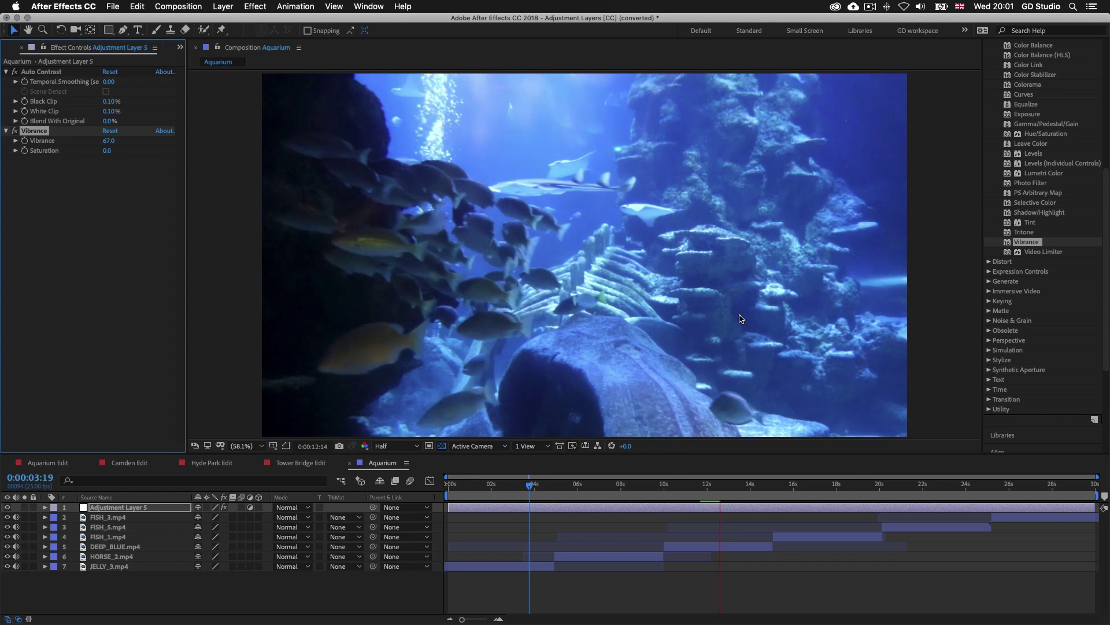
- Apply a Black & White effect to Adjustment Layer 5, turning the footage greyscale
scroll(1041, 231, "up", 10)
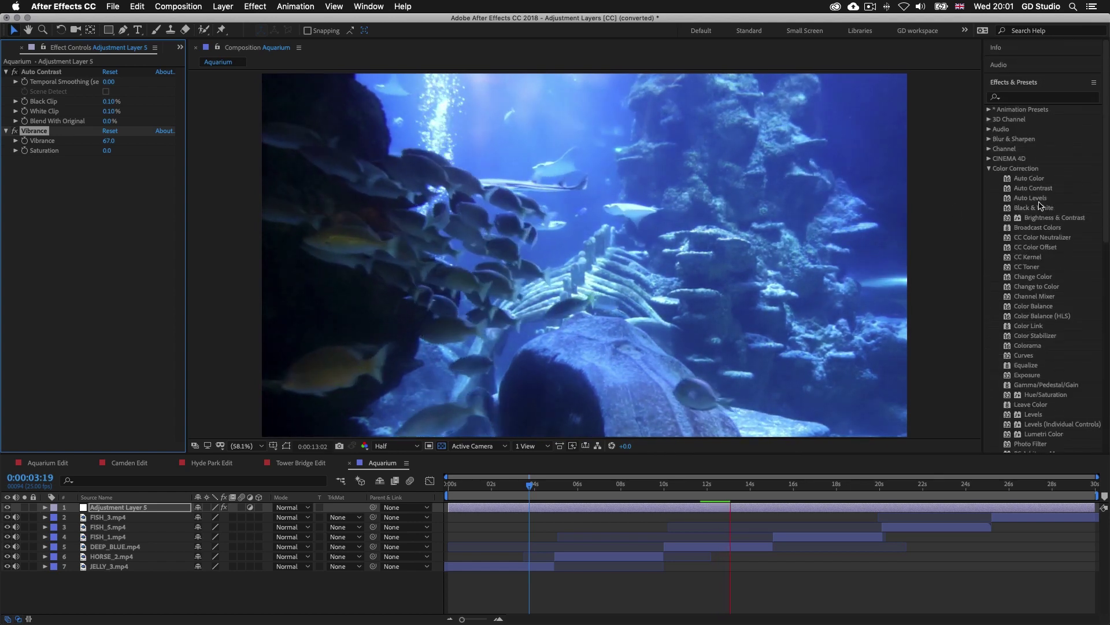
left_click(1041, 208)
left_click_drag(1034, 210, 641, 434)
left_click_drag(642, 498, 636, 509)
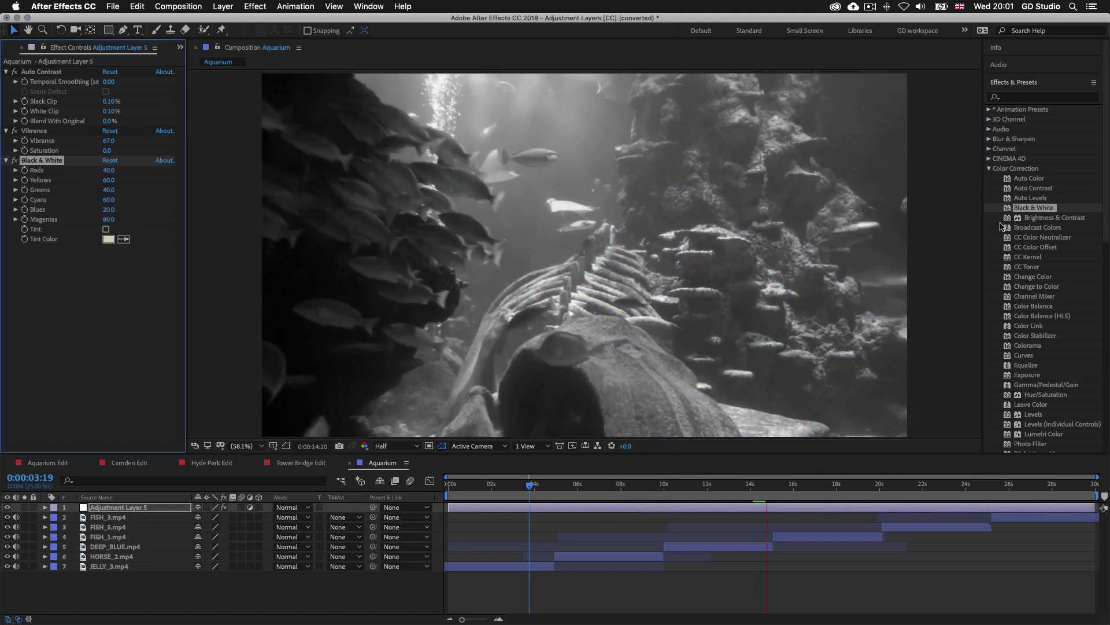
- Apply a Warp effect from Distort to Adjustment Layer 5 with the FishEye style
left_click(988, 170)
left_click(989, 168)
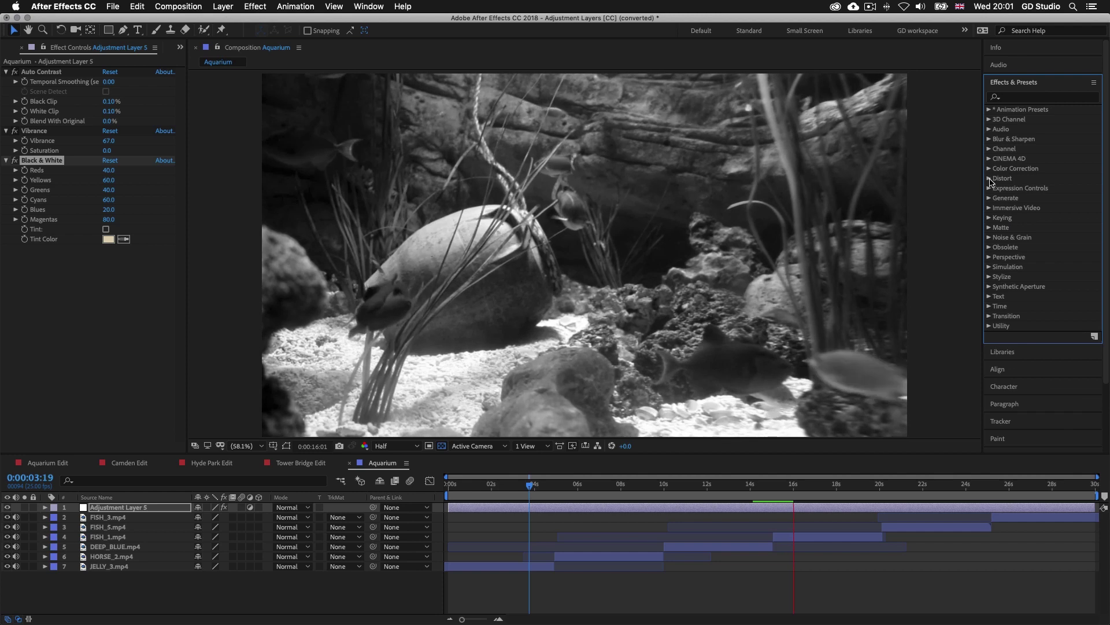
left_click(989, 178)
scroll(1019, 278, "down", 5)
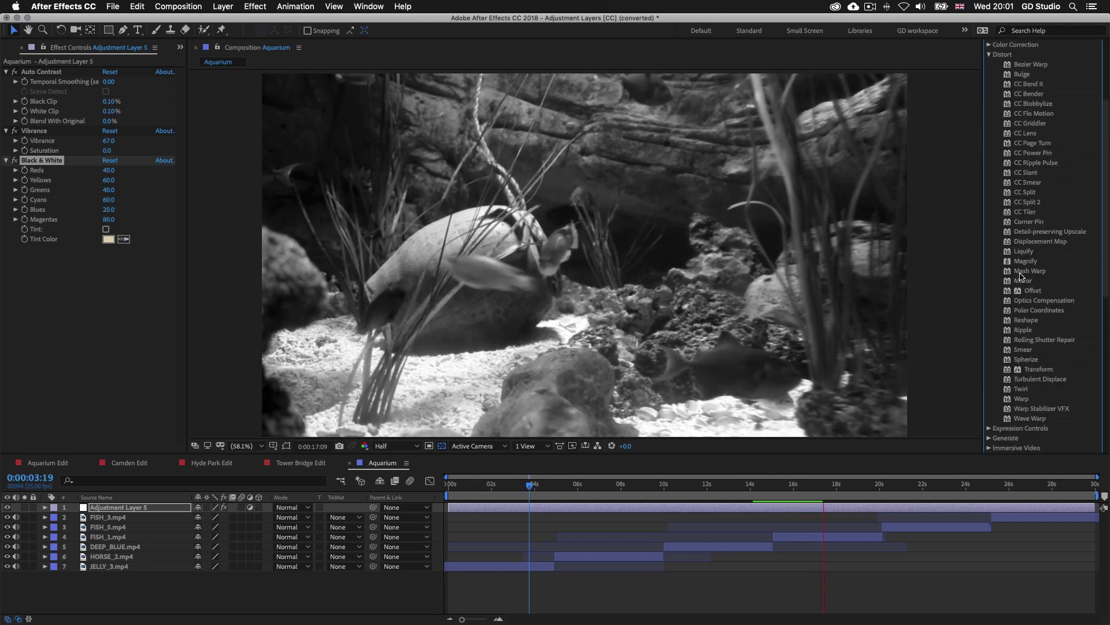
left_click_drag(1020, 358, 673, 510)
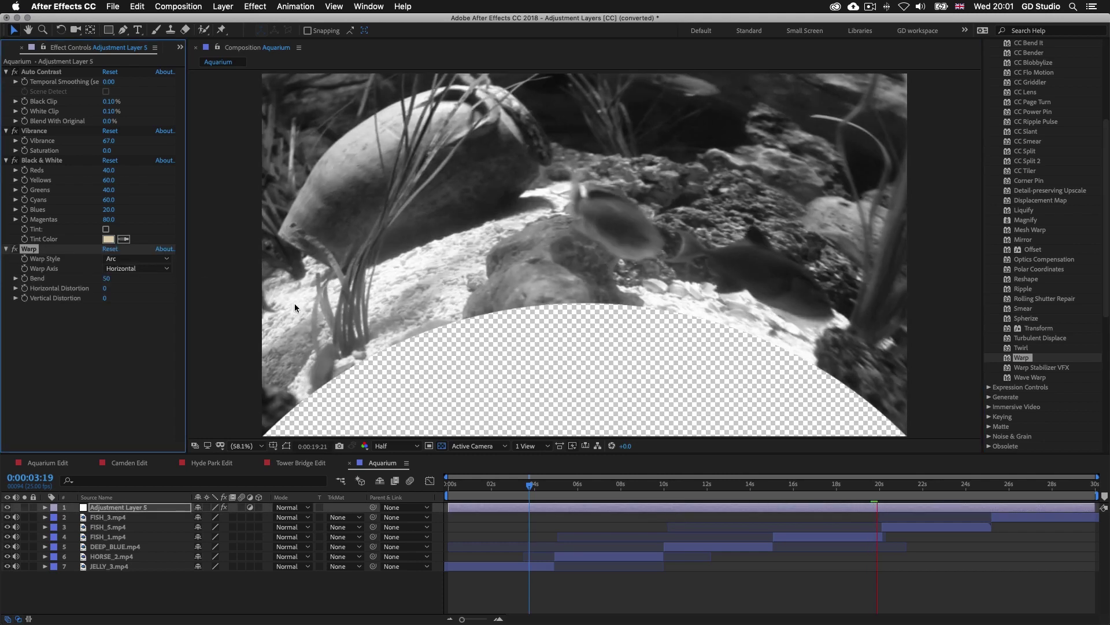
left_click(130, 260)
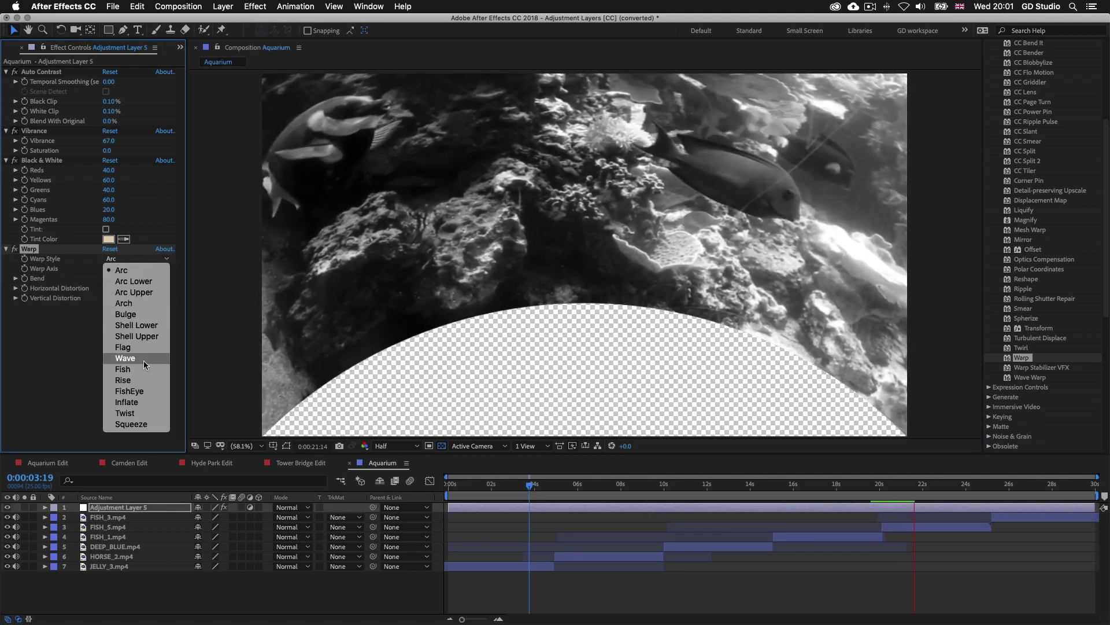
left_click(138, 391)
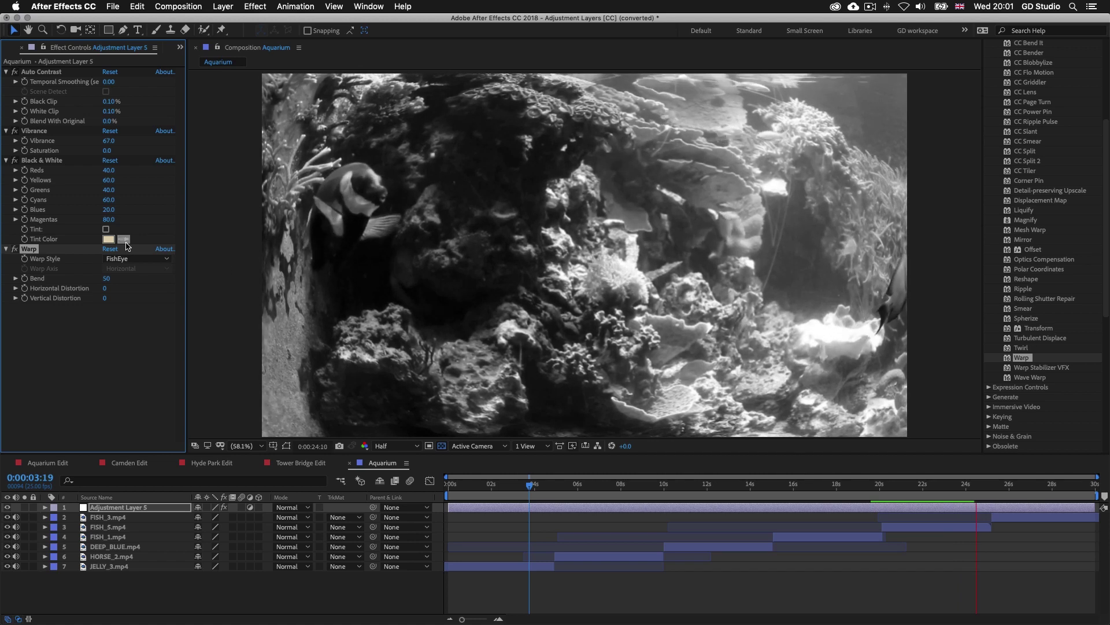
- Disable the Black & White effect and return the playhead to the start
left_click(15, 160)
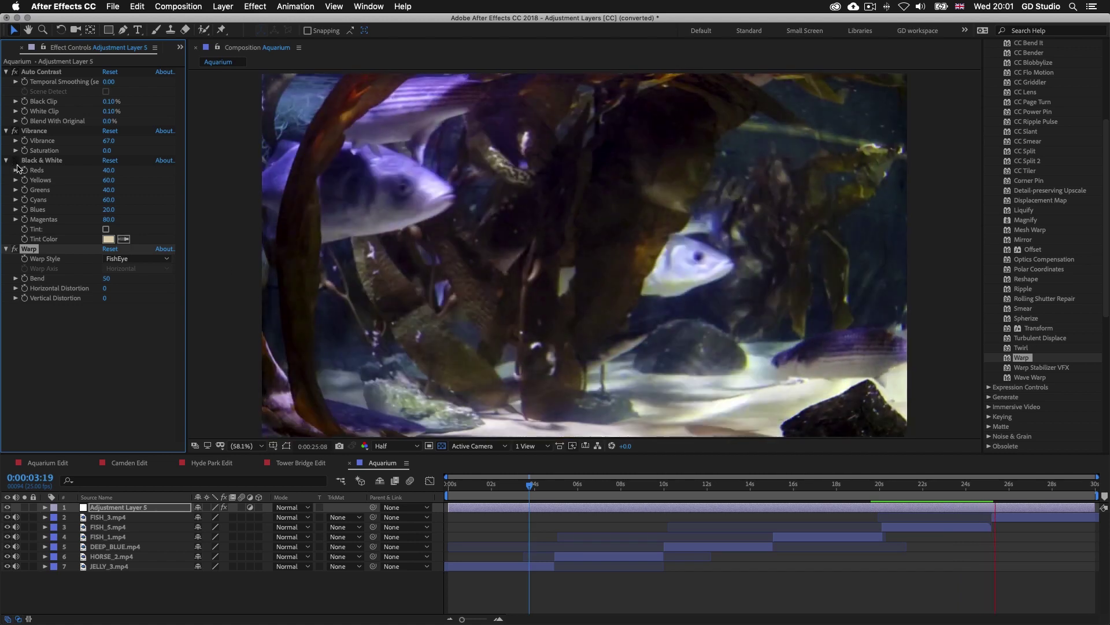
left_click(514, 489)
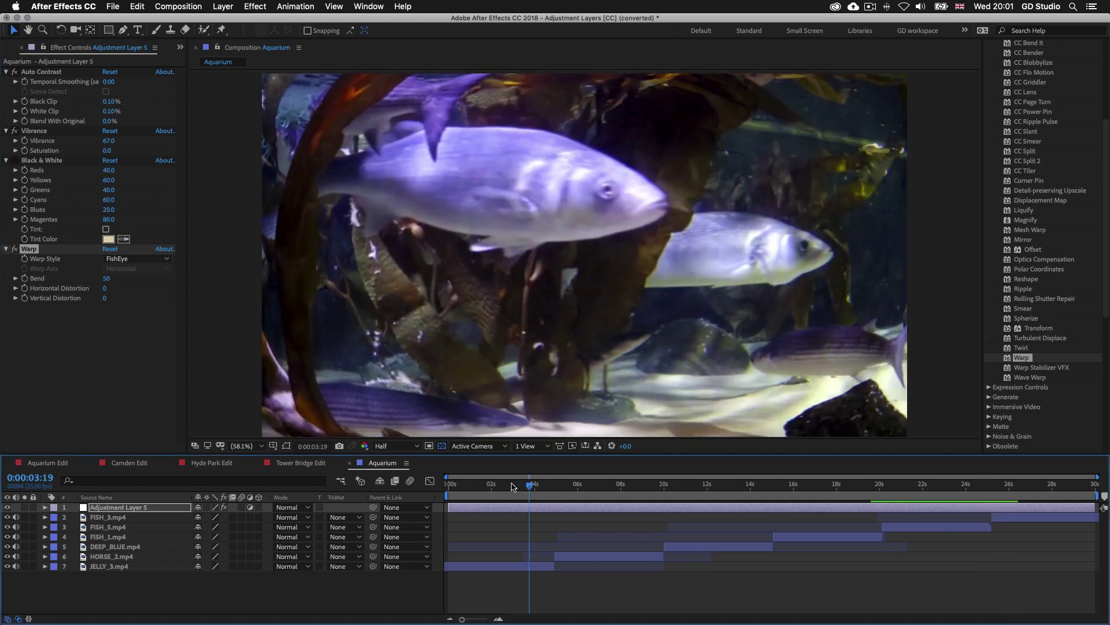
left_click_drag(513, 489, 436, 495)
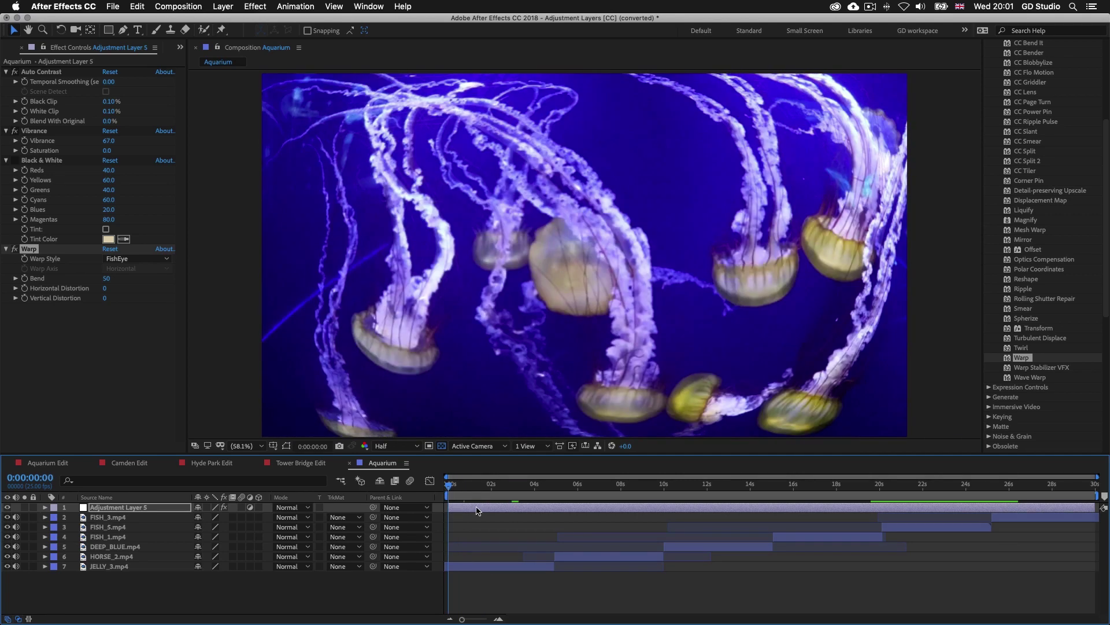
- Play the Aquarium preview while toggling Adjustment Layer 5's visibility on and off, ending hidden
key("space")
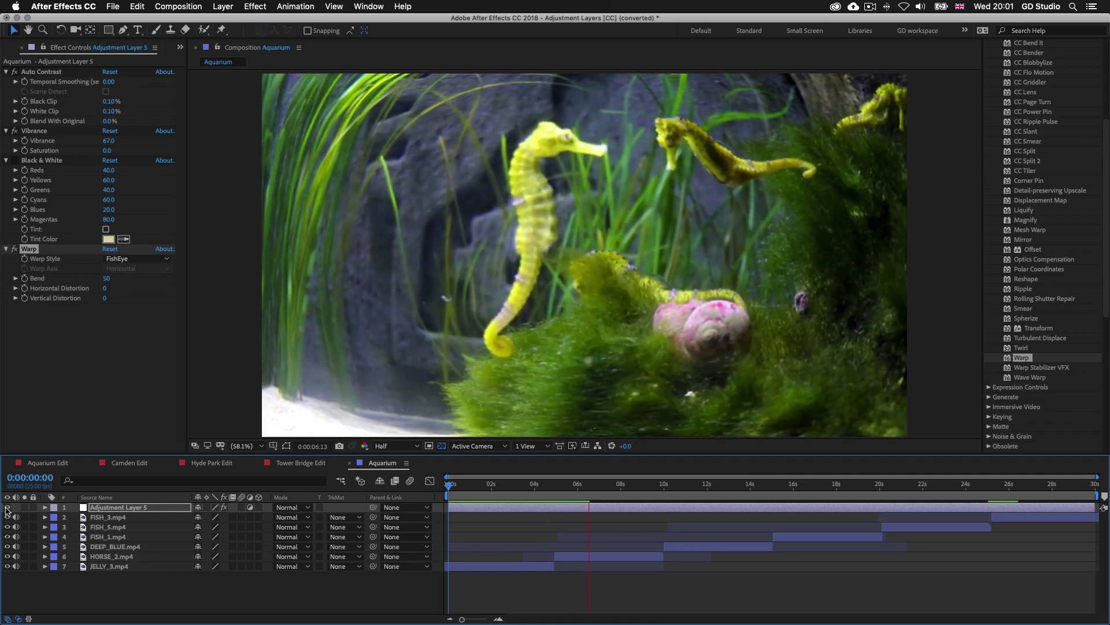
left_click(7, 507)
left_click(6, 508)
left_click(7, 507)
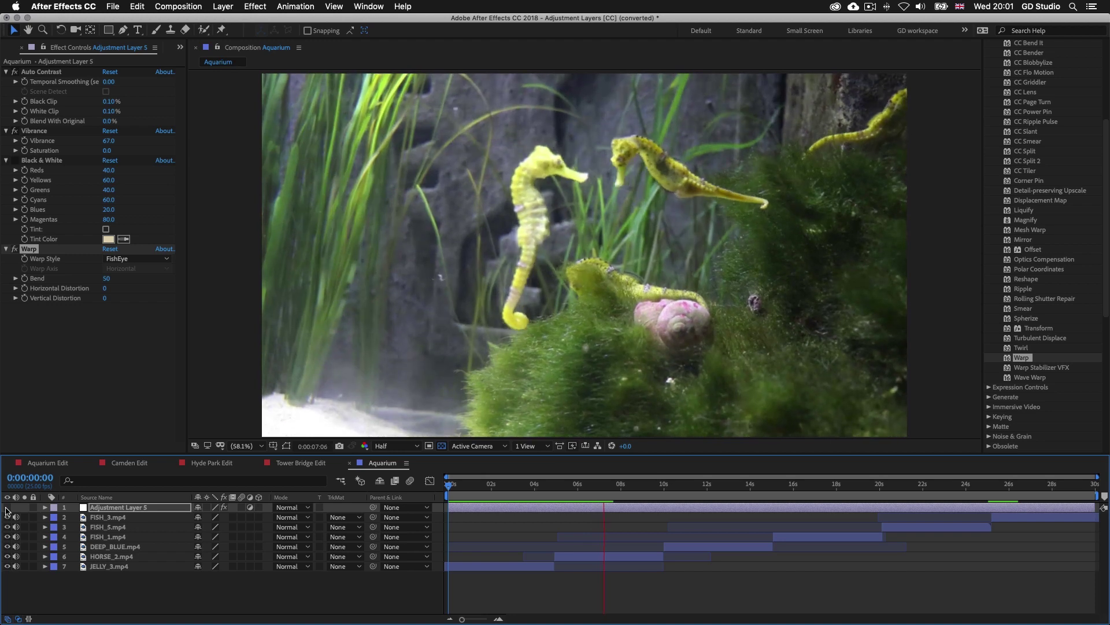
left_click(7, 507)
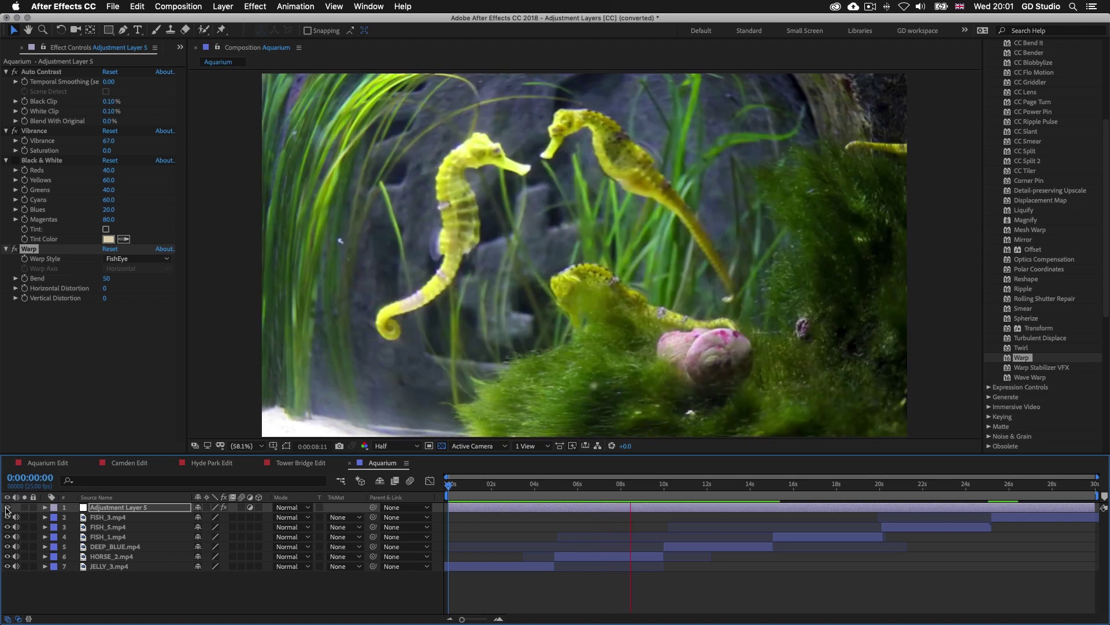
left_click(7, 507)
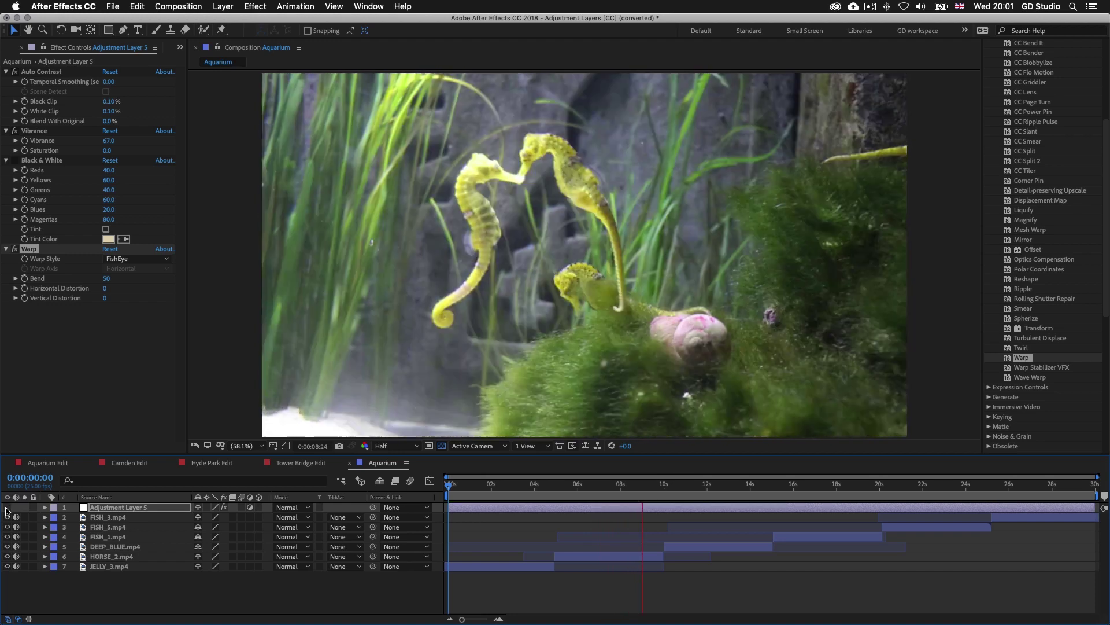